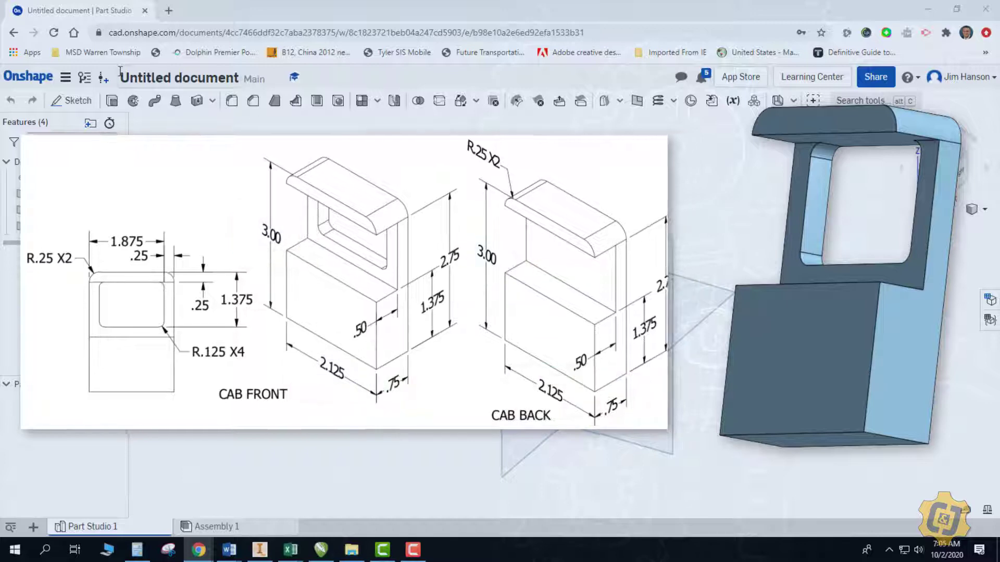
Draw a corner rectangle from the origin on the Front plane.
click(71, 101)
click(494, 190)
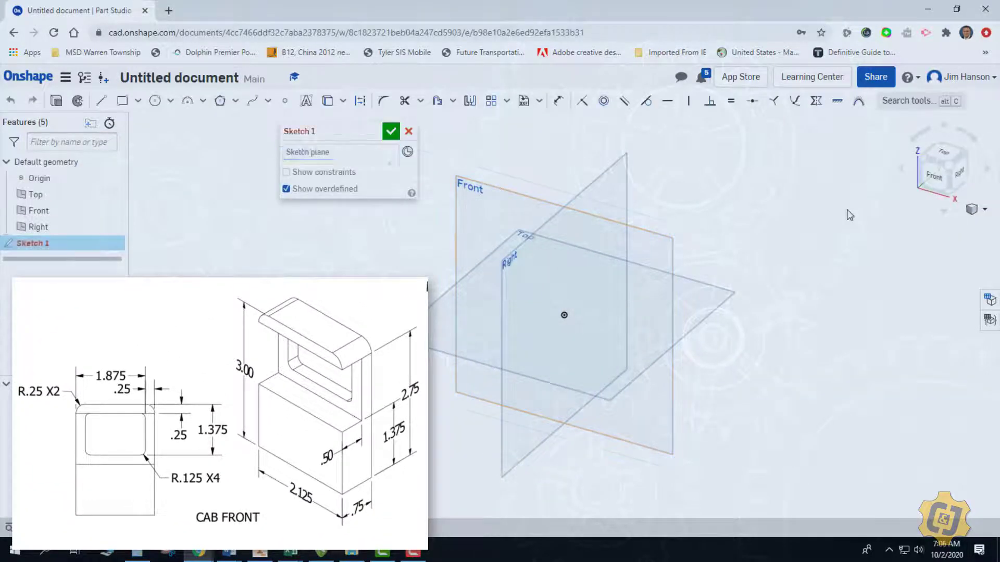
key(n)
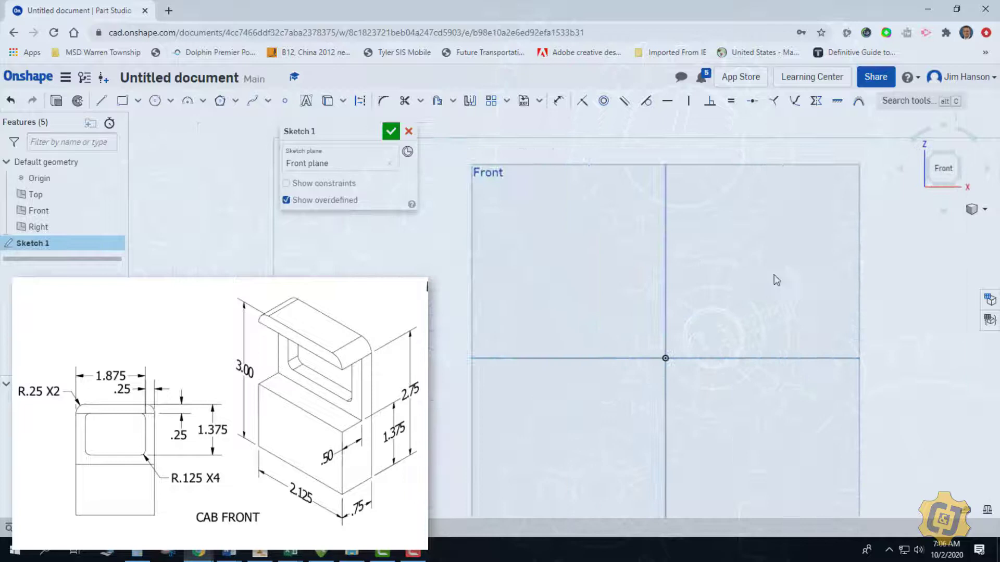
click(122, 100)
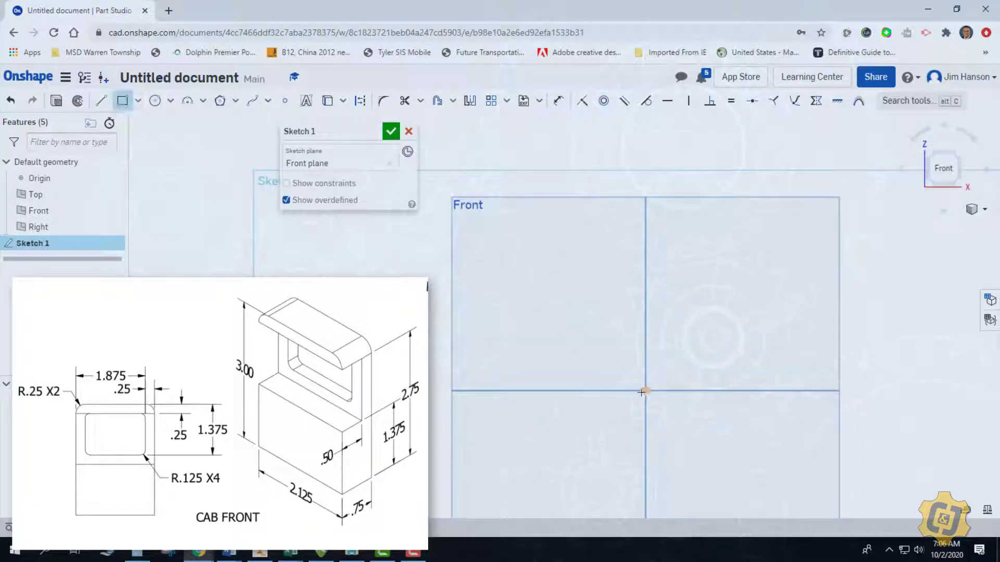
click(645, 391)
click(797, 168)
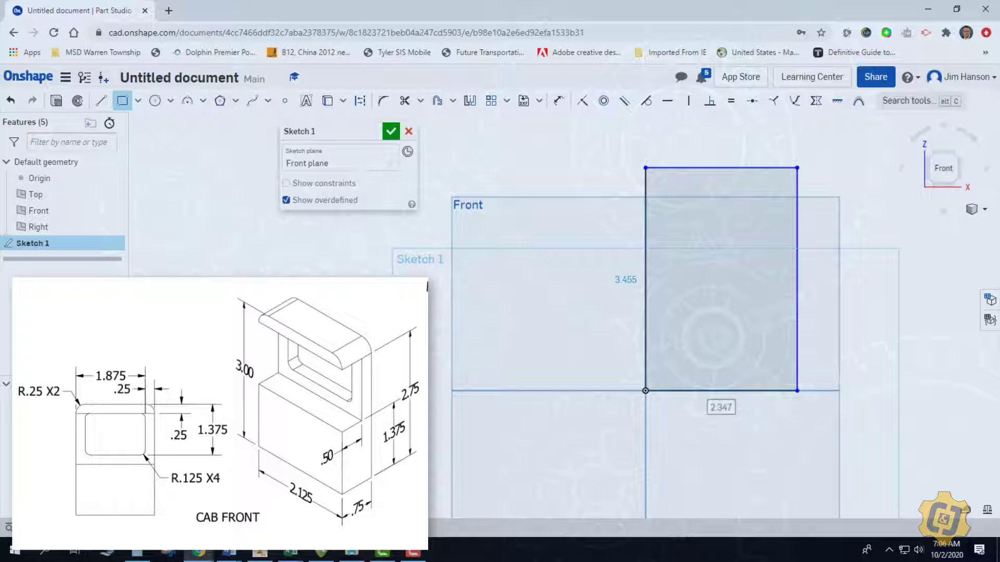
Dimension the rectangle 3 in tall and 2.125 in wide.
click(558, 100)
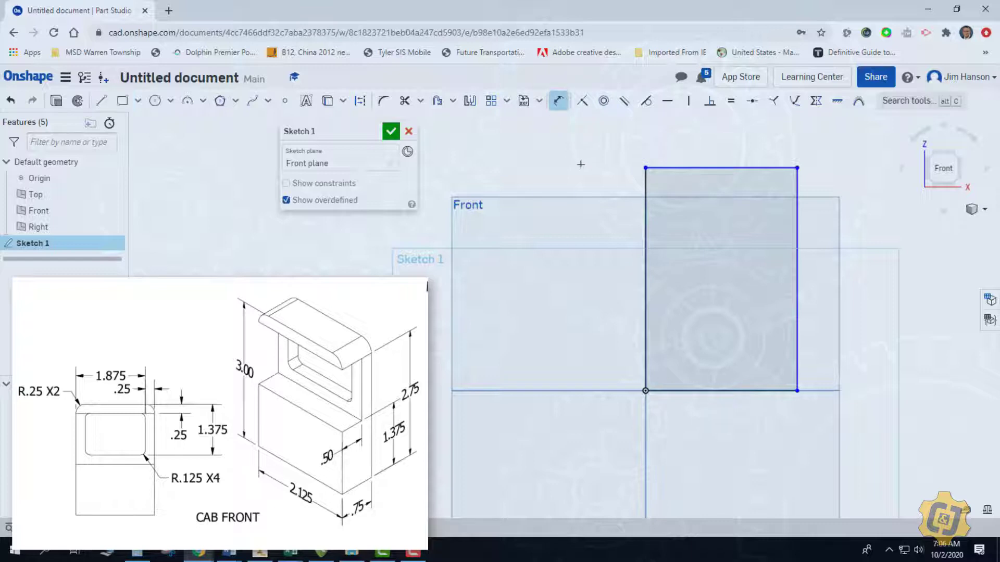
click(646, 250)
click(599, 257)
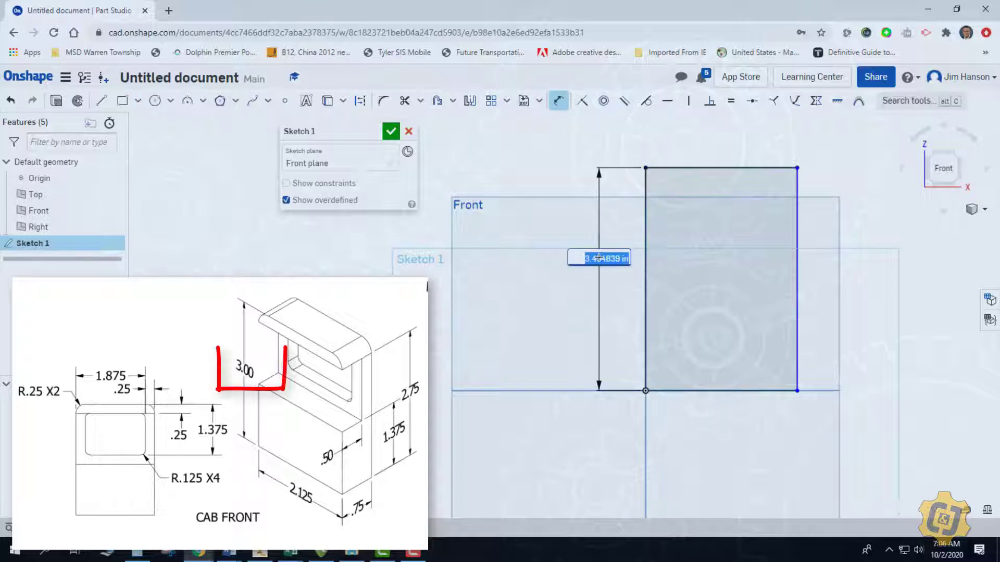
text(3)
key(Return)
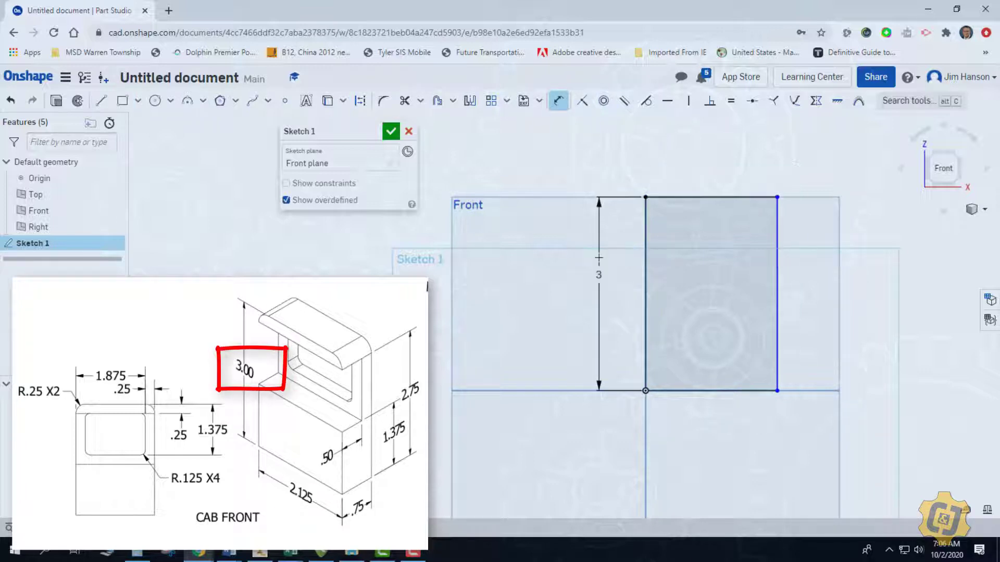
click(714, 390)
click(708, 410)
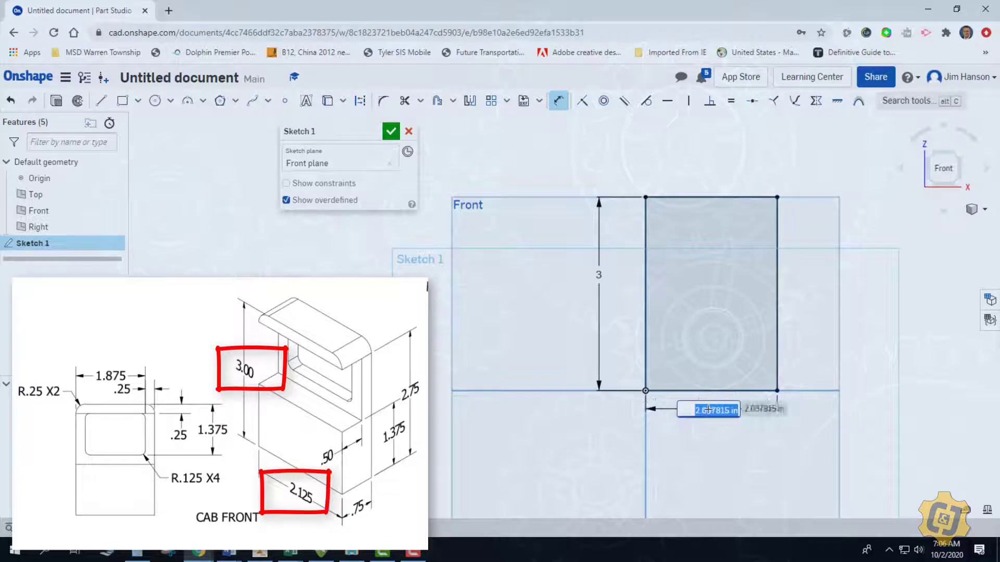
text(2.125)
key(Return)
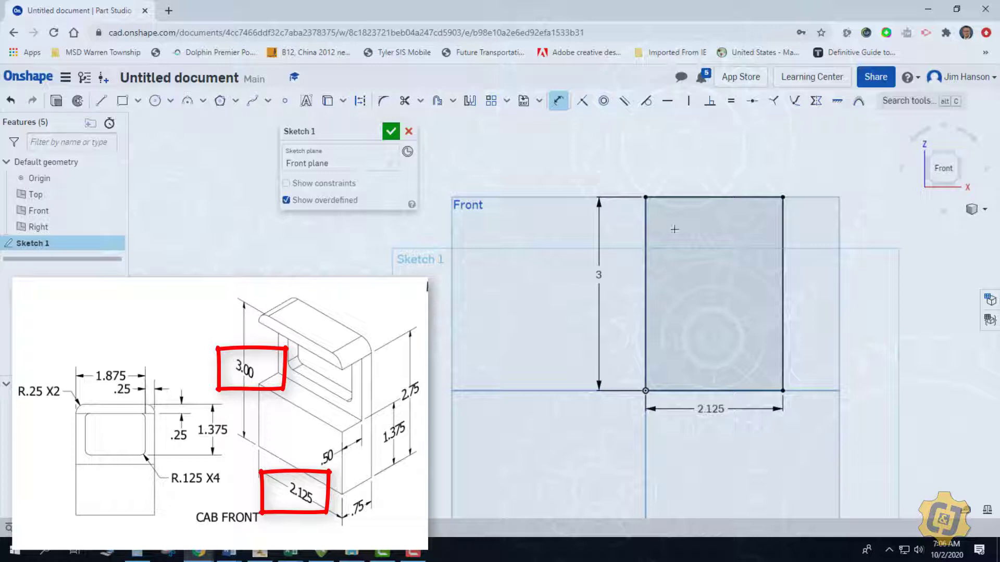
right_drag(668, 231, 615, 208)
Finish Sketch 1 and extrude it 0.75 in into a solid block.
click(392, 133)
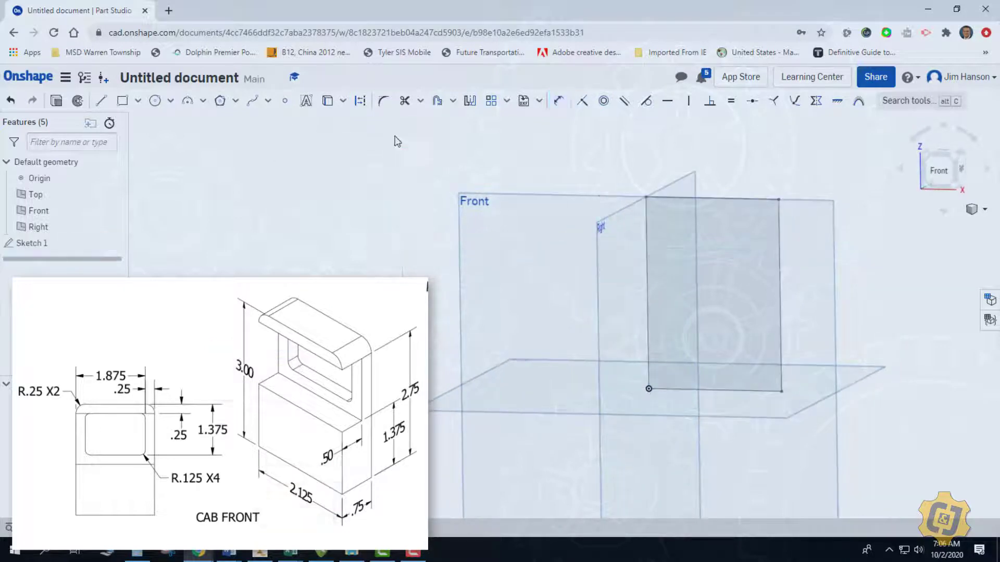
click(111, 101)
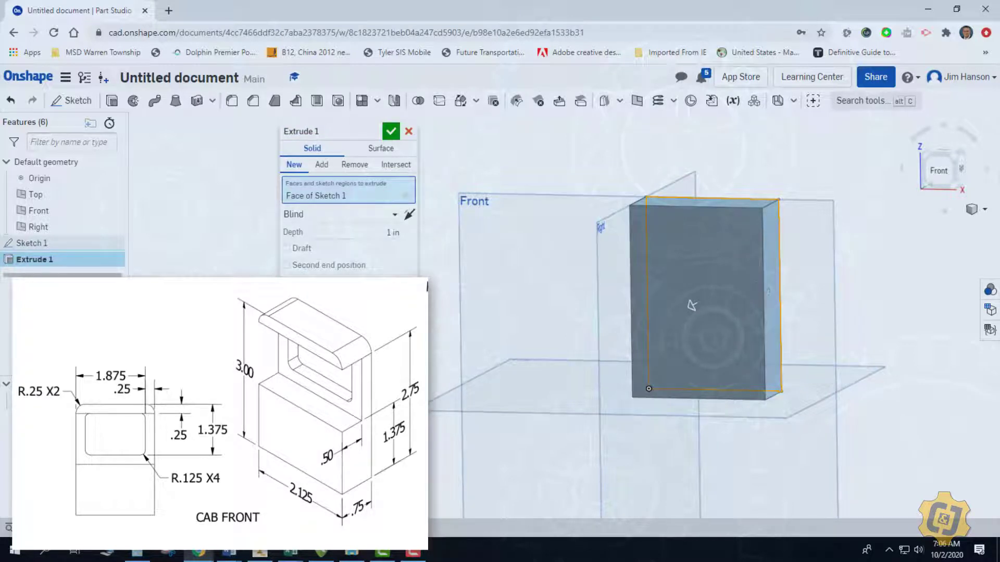
click(393, 231)
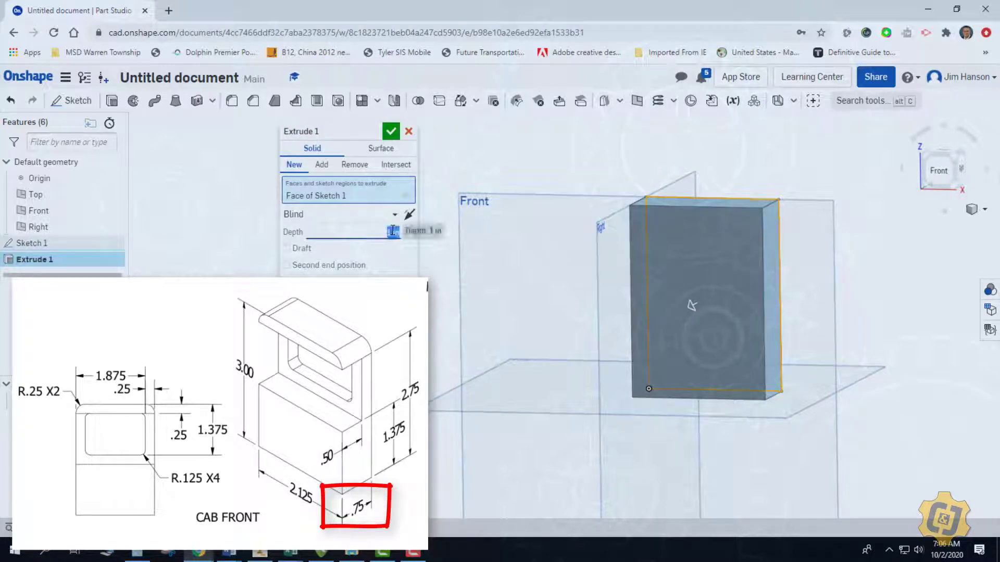
text(.75)
key(Return)
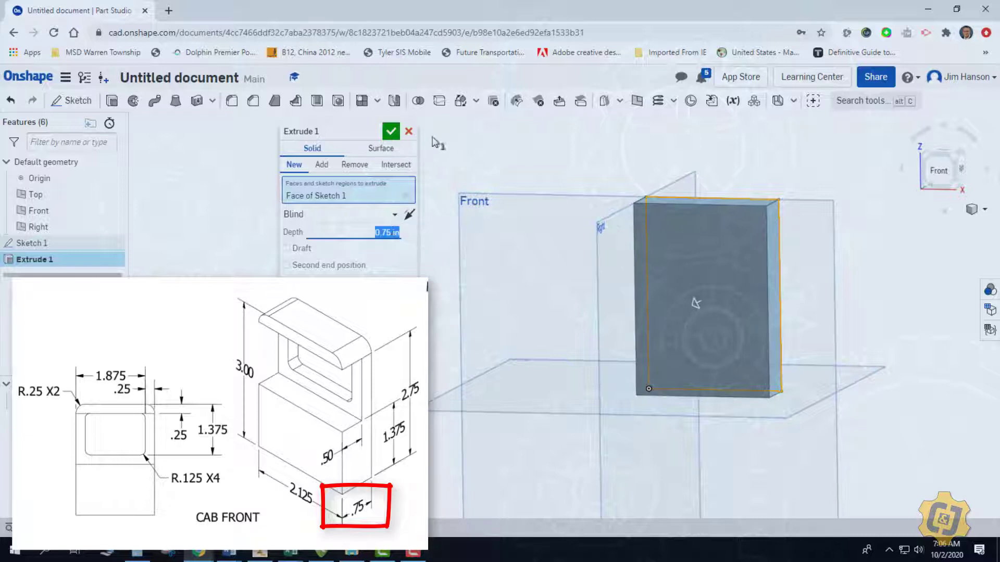
click(391, 131)
Hide the Top, Front and Right planes and the origin.
key(shift+7)
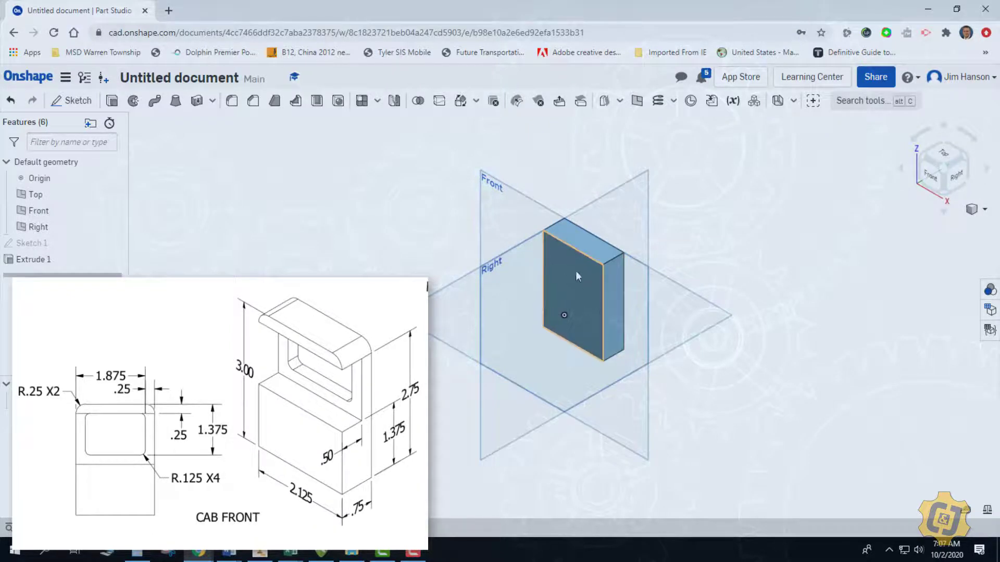
click(112, 194)
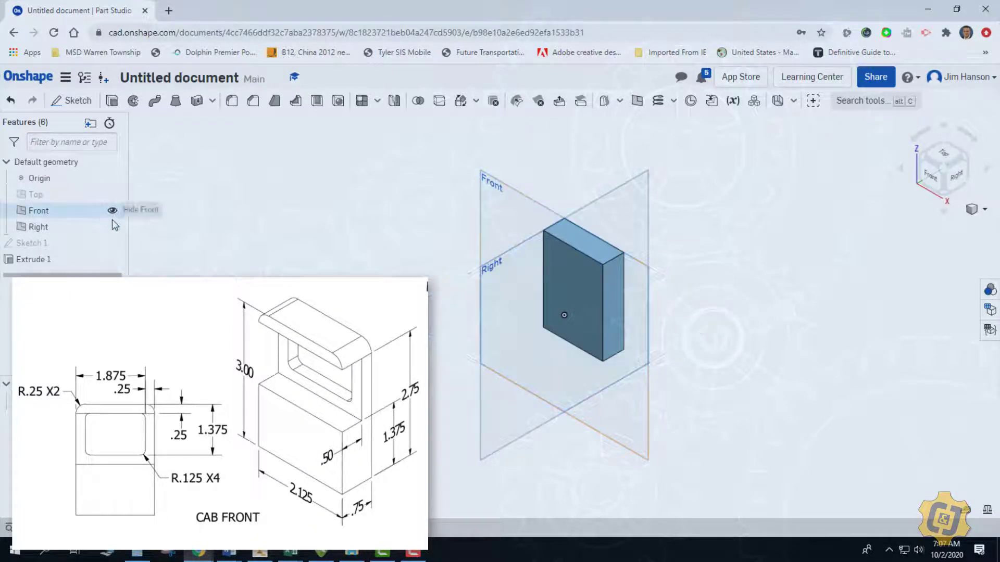
click(112, 210)
click(112, 227)
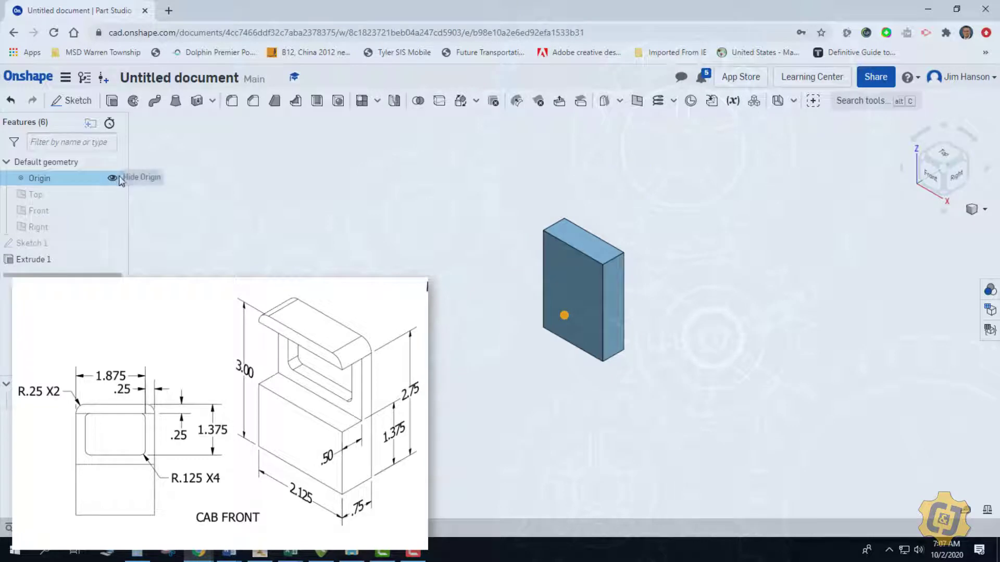
click(112, 178)
scroll(551, 321, up, 5)
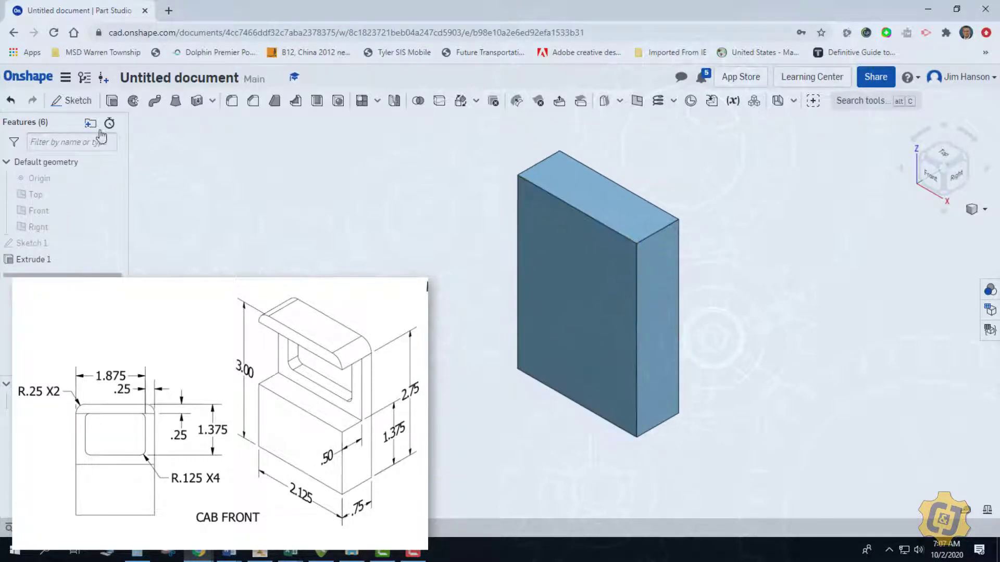
Draw a rectangle in a new sketch on the block's right side face.
click(72, 100)
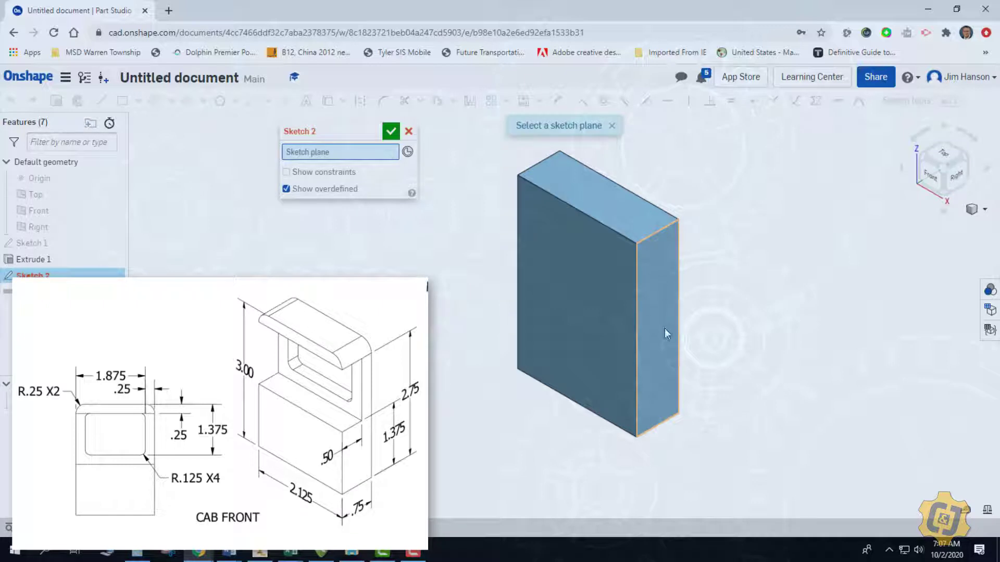
click(646, 289)
click(960, 179)
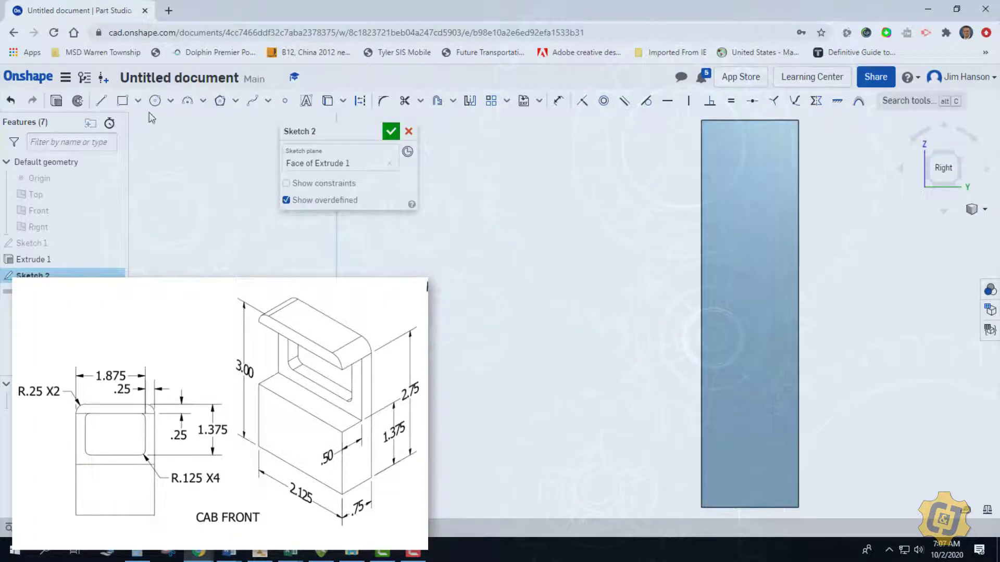
click(123, 100)
click(702, 197)
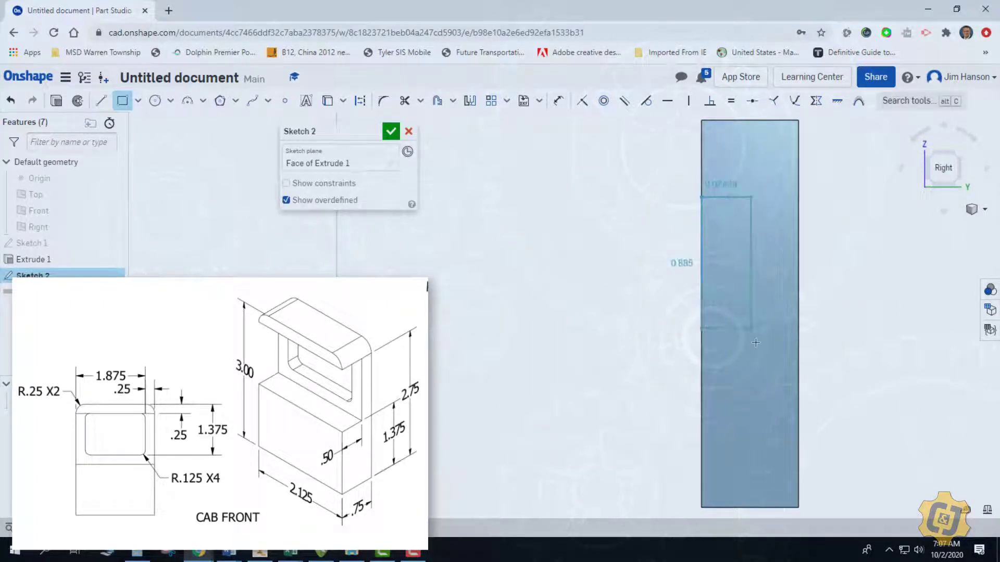
click(757, 371)
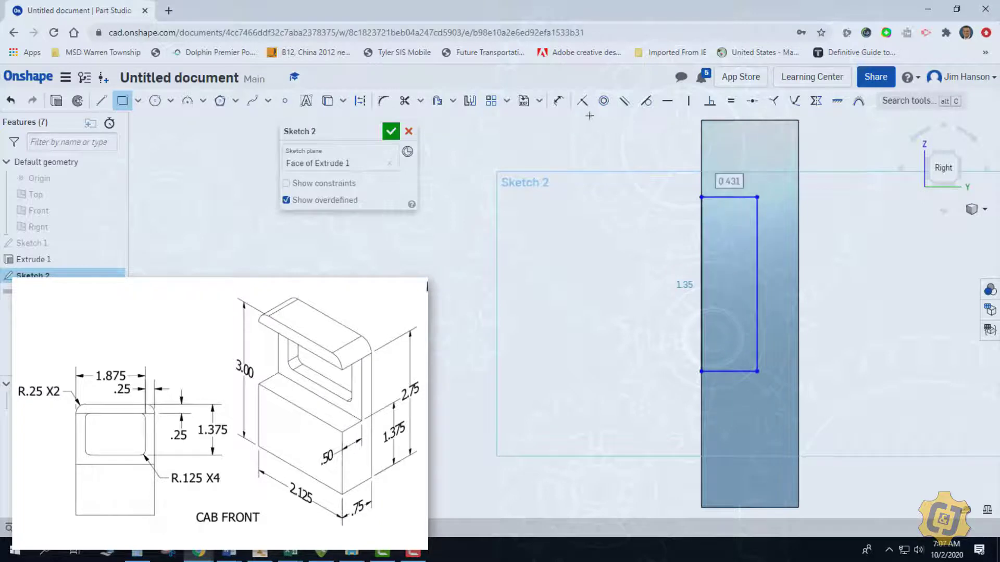
Place the rectangle's bottom at 1.375 and its top at 2.75 from the block's bottom.
click(559, 101)
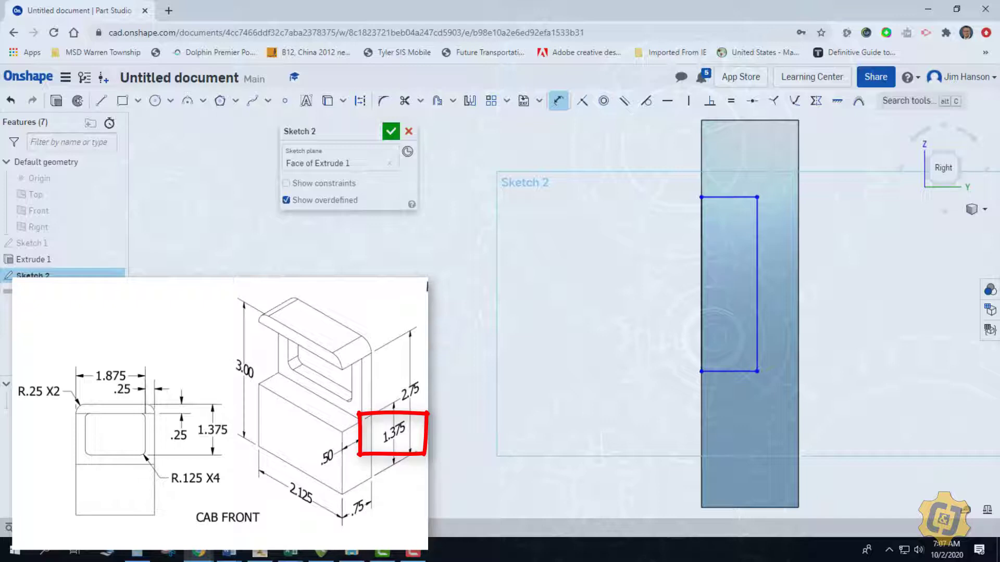
click(746, 507)
click(727, 372)
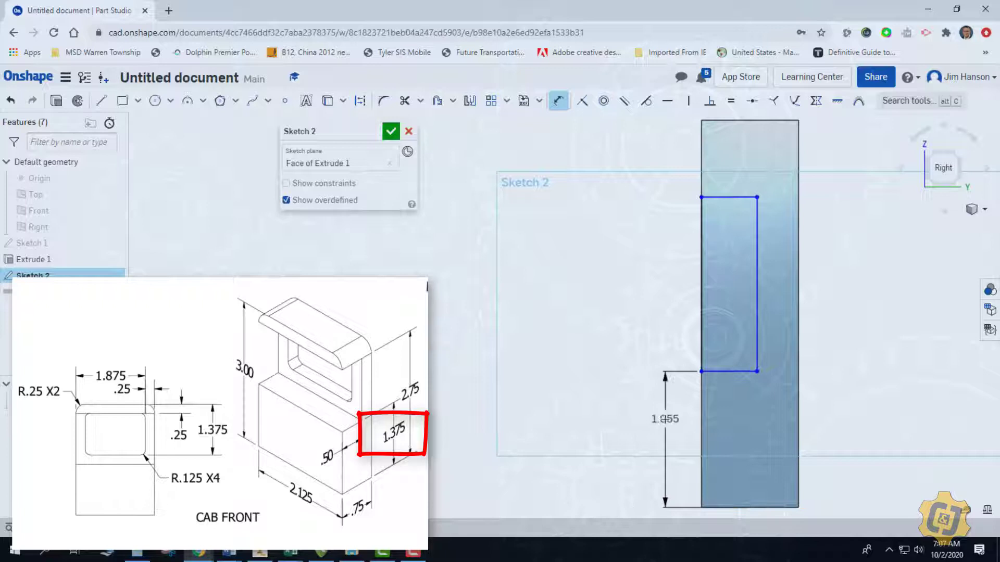
click(665, 420)
text(1)
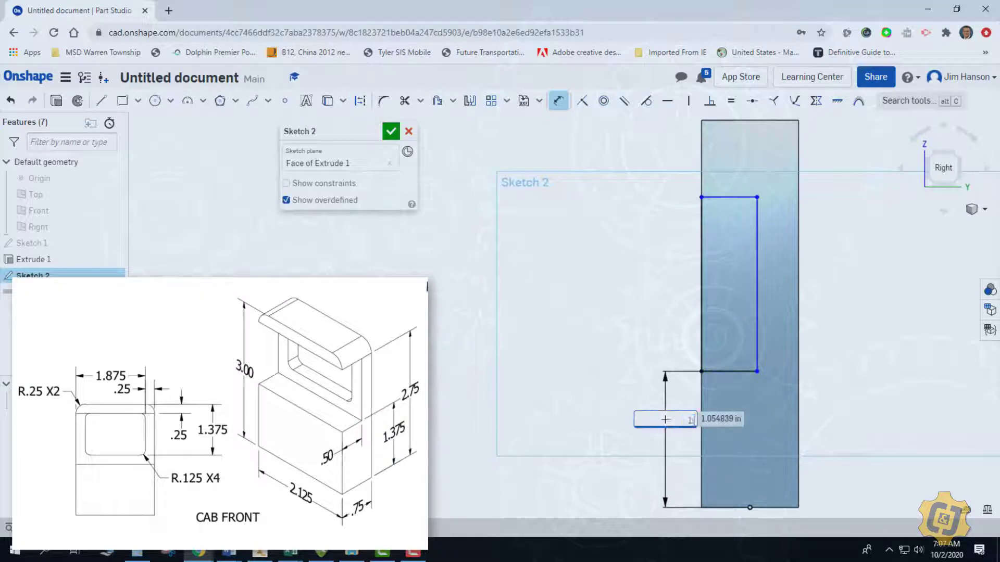
text(.375)
key(Return)
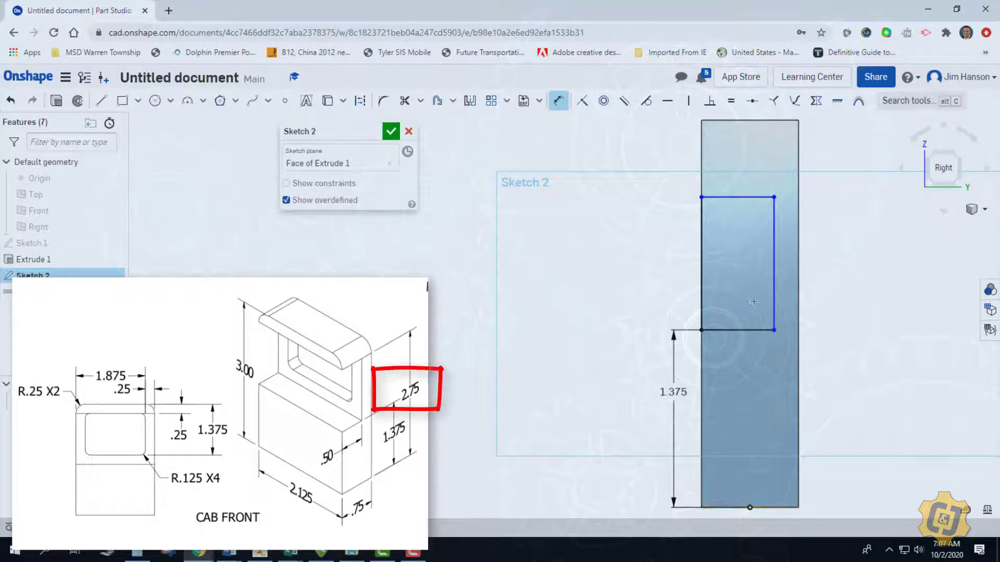
click(738, 198)
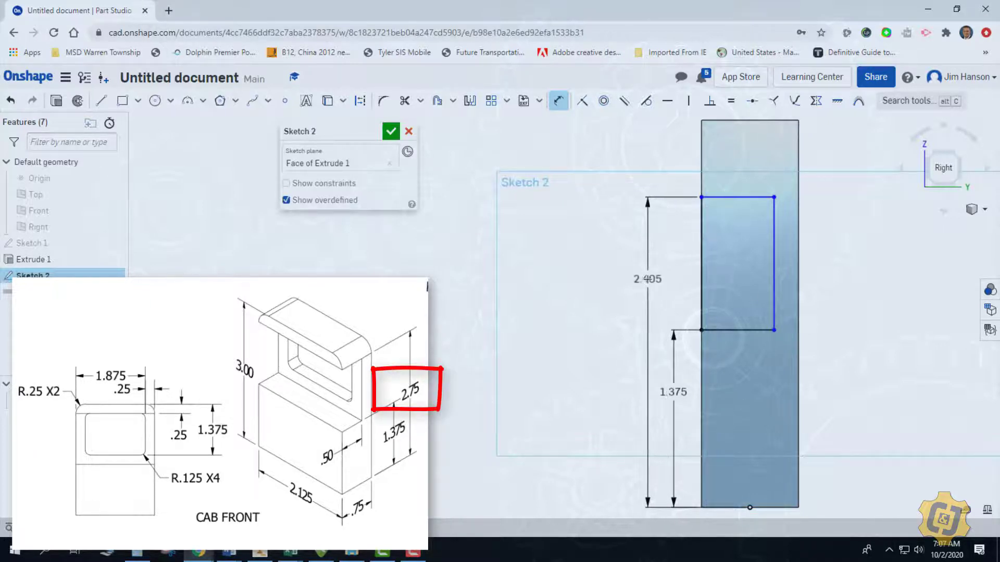
click(647, 279)
text(2.75)
key(Return)
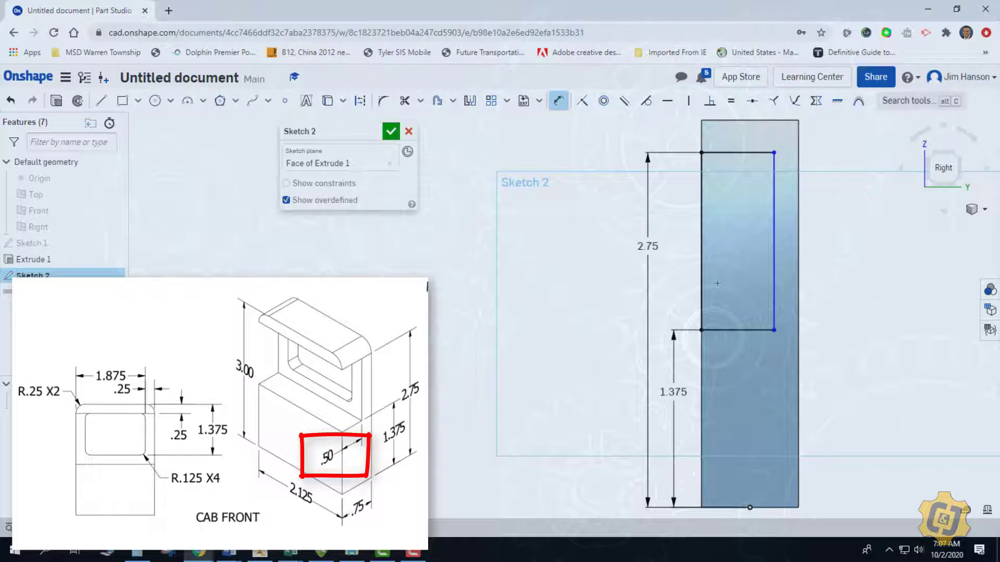
Set the rectangle width to 0.5 in and finish Sketch 2.
click(720, 331)
click(752, 358)
text(0.5)
key(Return)
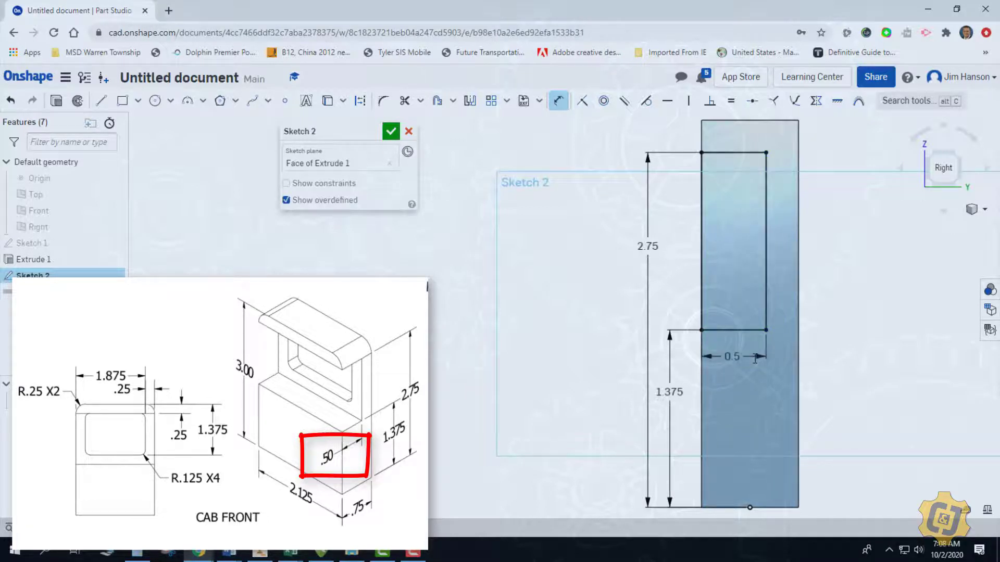
click(391, 131)
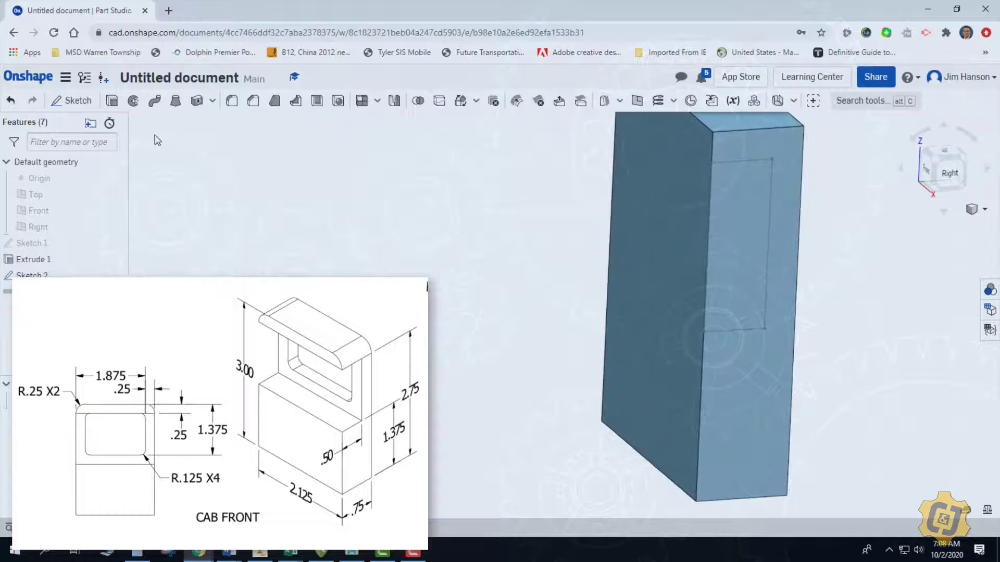
Extrude Sketch 2 as a Remove cut Through all, notching the block's side.
click(112, 101)
click(721, 232)
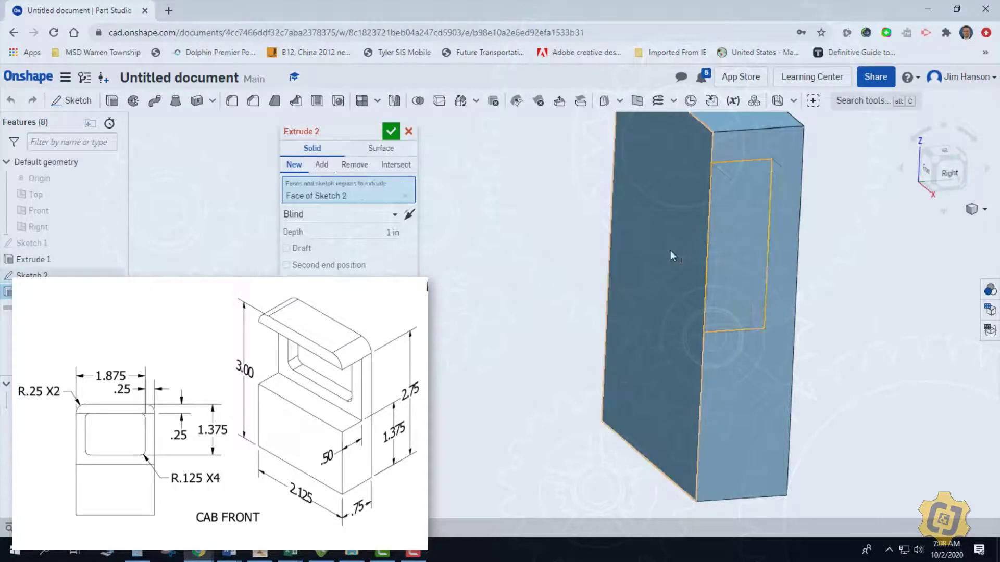
click(350, 166)
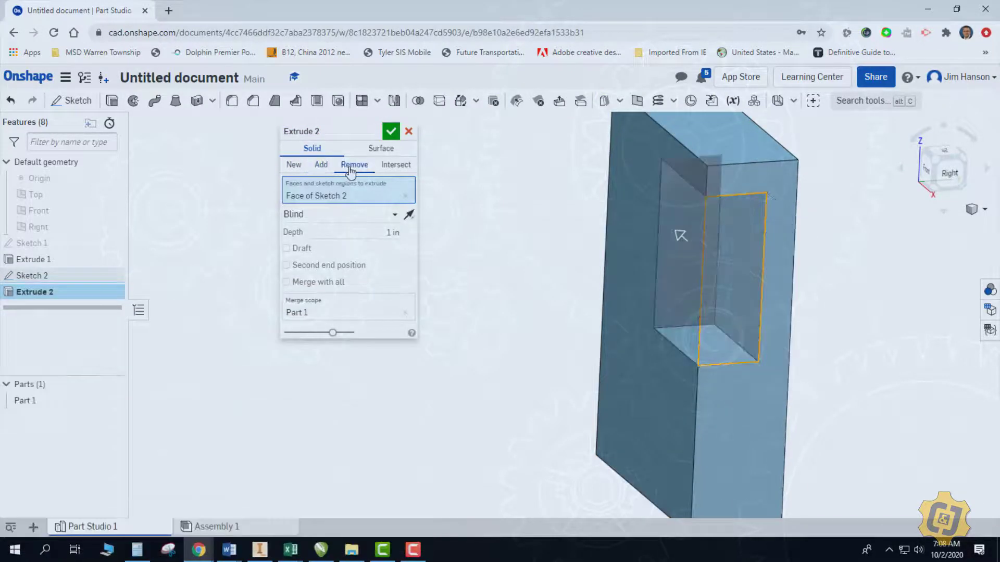
click(332, 218)
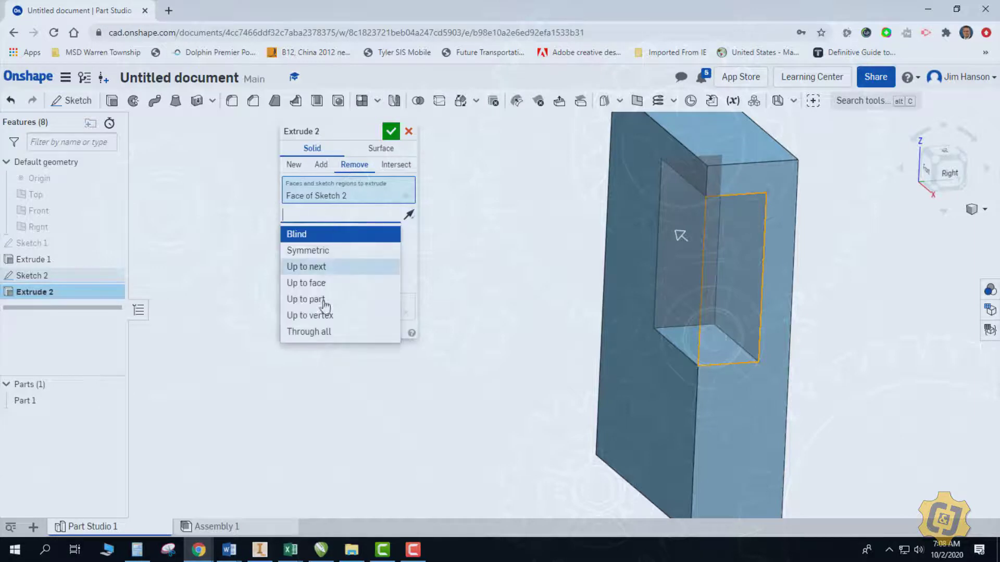
click(323, 330)
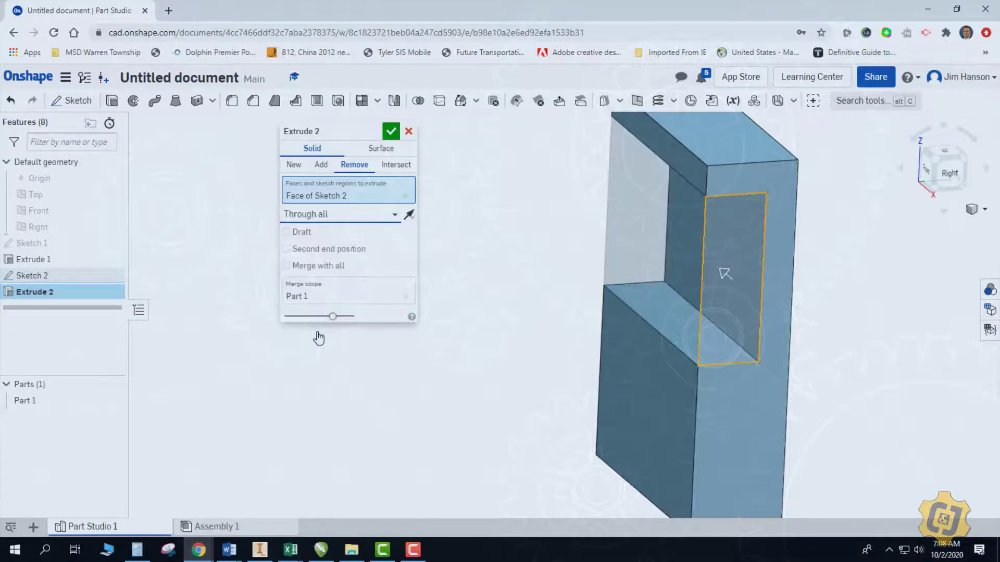
click(391, 131)
right_click(386, 228)
click(411, 277)
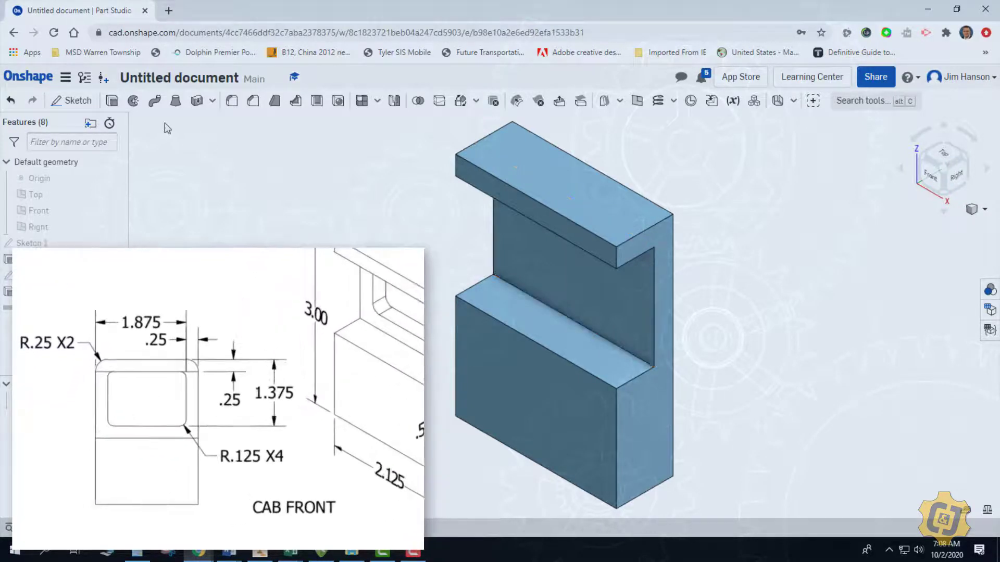
Start a new sketch for the window.
click(73, 100)
Draw a window rectangle on the notch's recessed face from its top edge.
click(523, 256)
key(n)
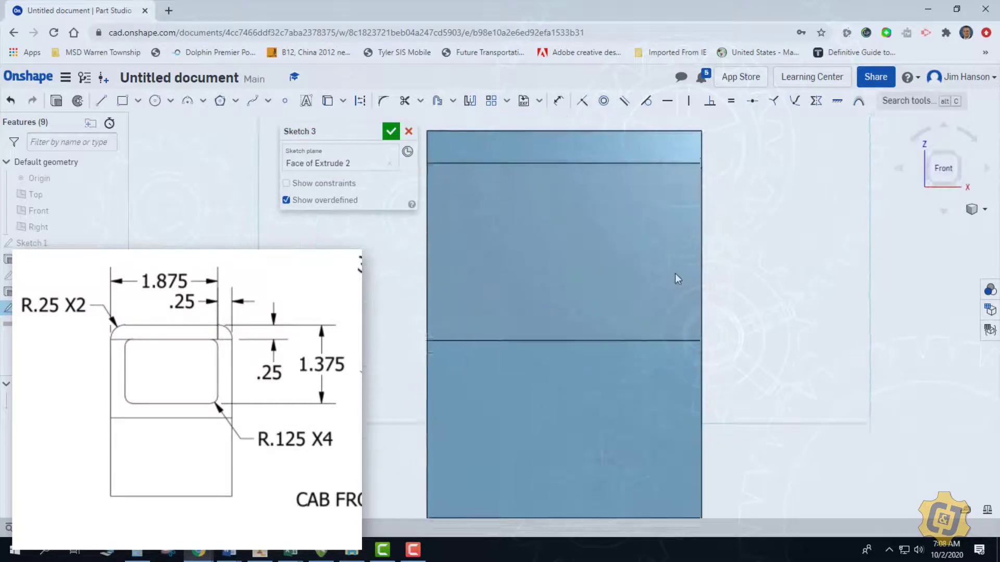
click(124, 101)
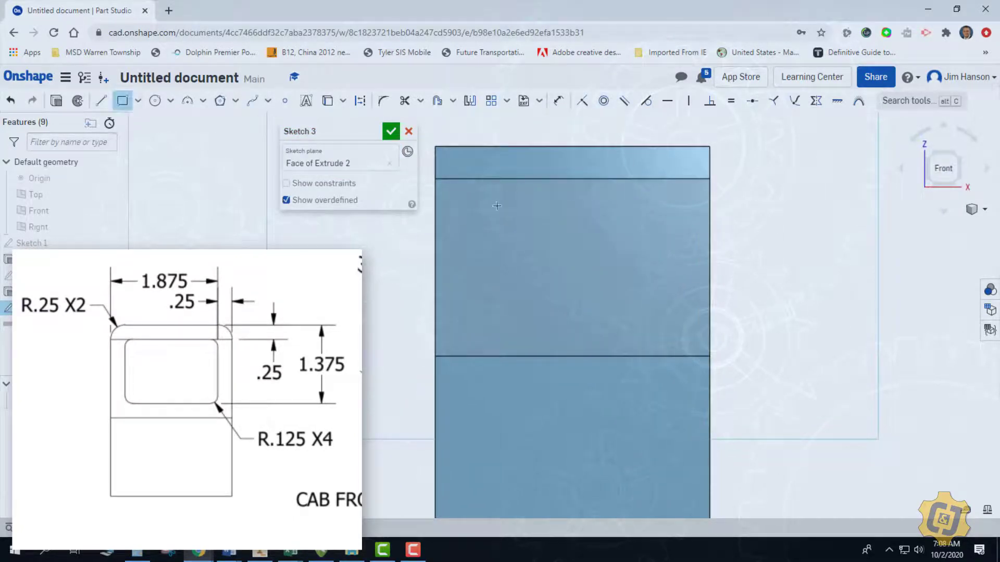
click(488, 179)
click(641, 311)
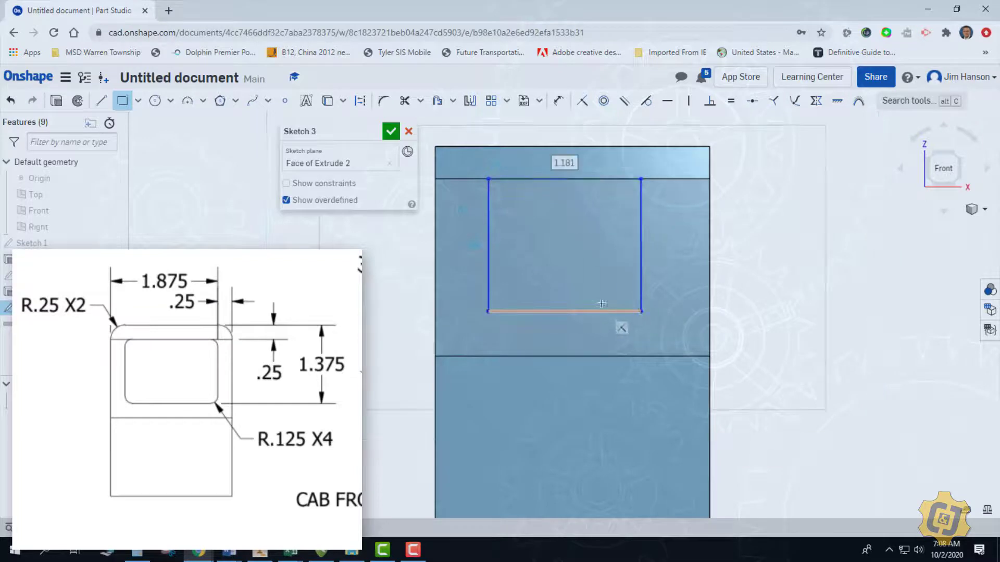
Dimension the window's bottom 1.375 below the face's top edge.
click(558, 100)
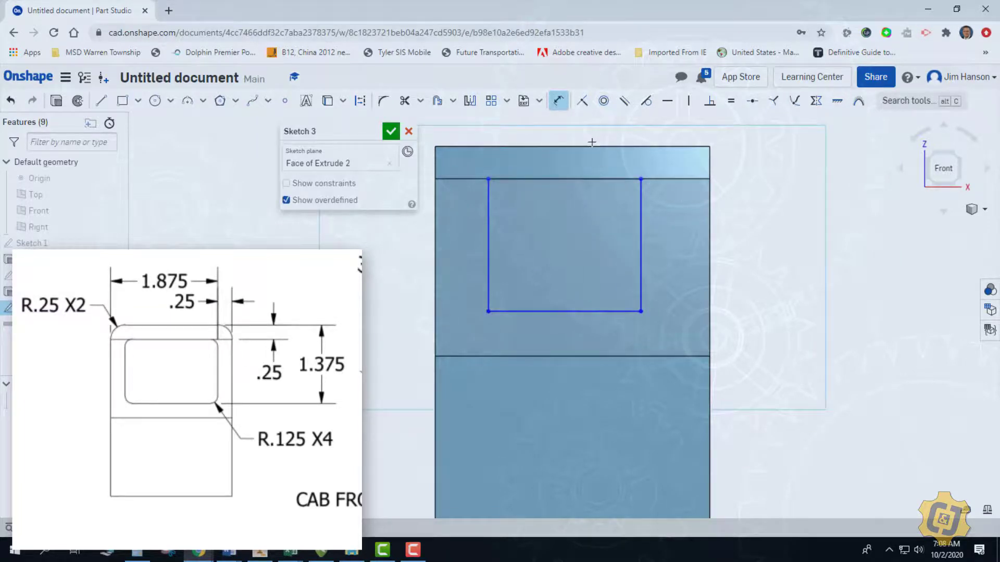
click(606, 314)
click(630, 147)
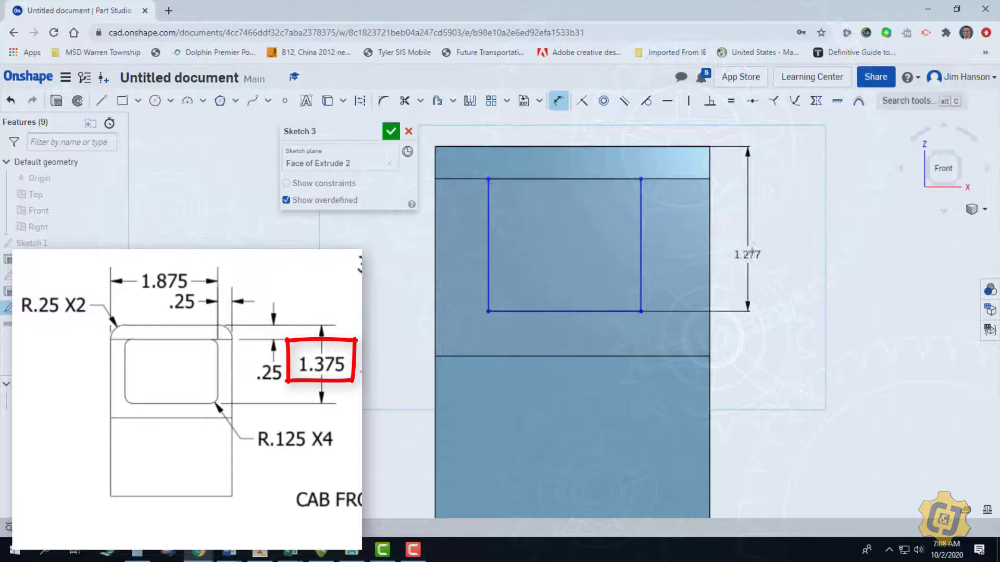
click(753, 250)
text(1)
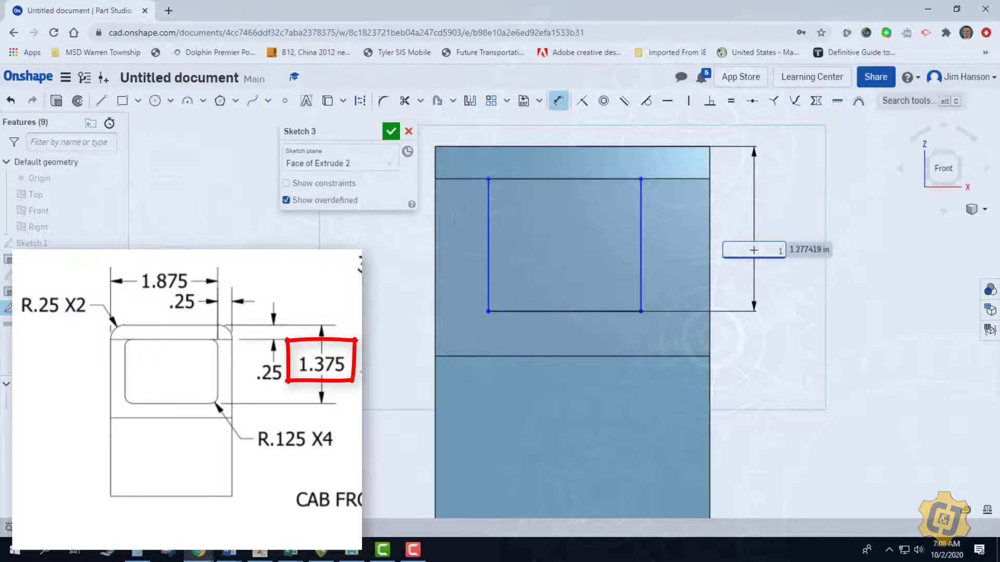
text(.375)
key(Return)
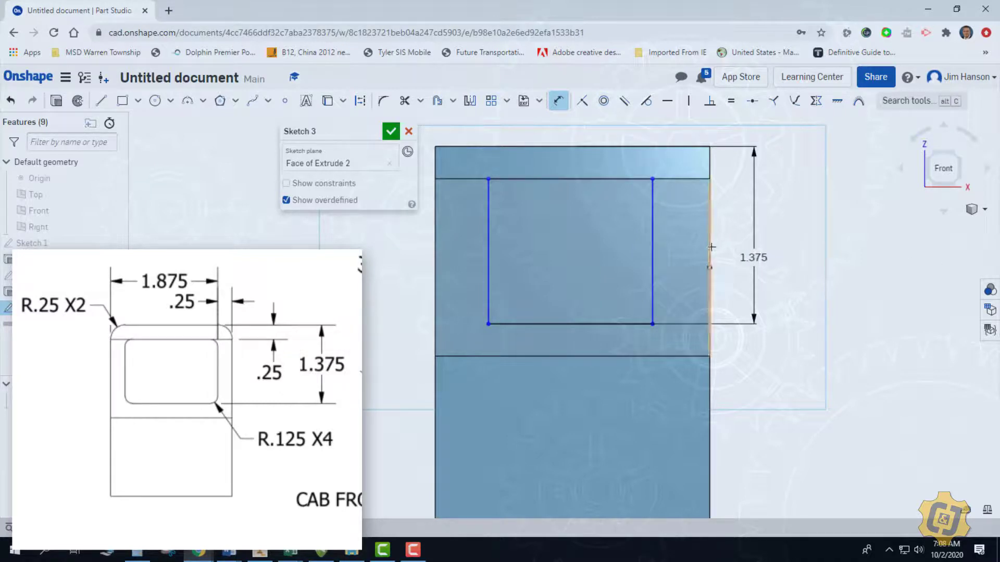
Inset the window 0.25 from the right and left edges and finish Sketch 3.
click(653, 243)
click(709, 237)
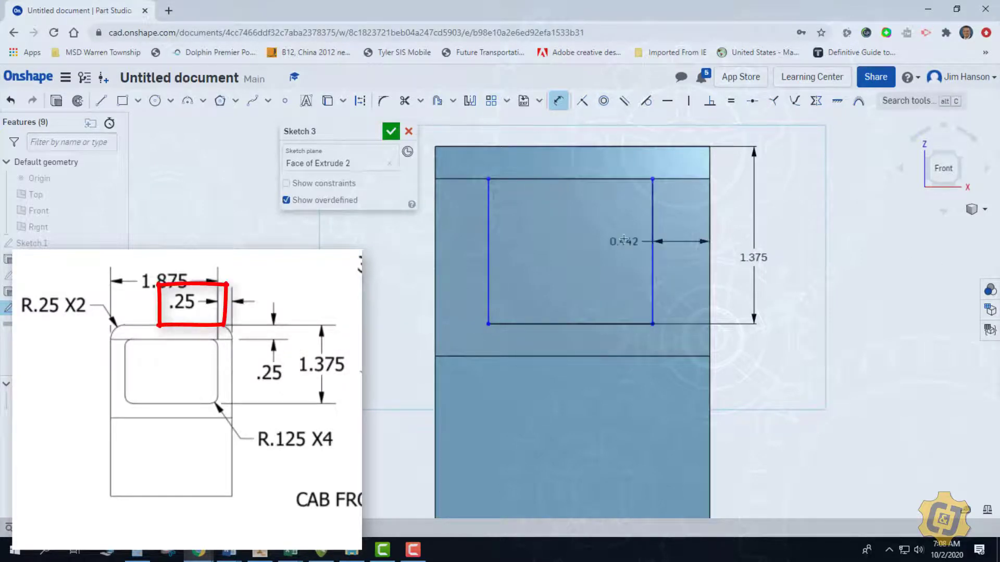
click(624, 234)
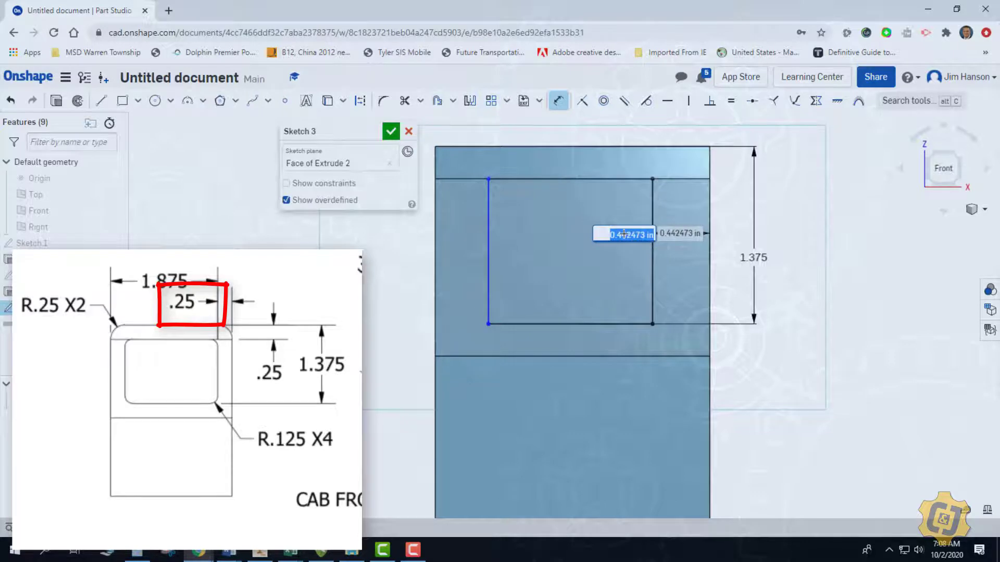
key(BackSpace)
key(Return)
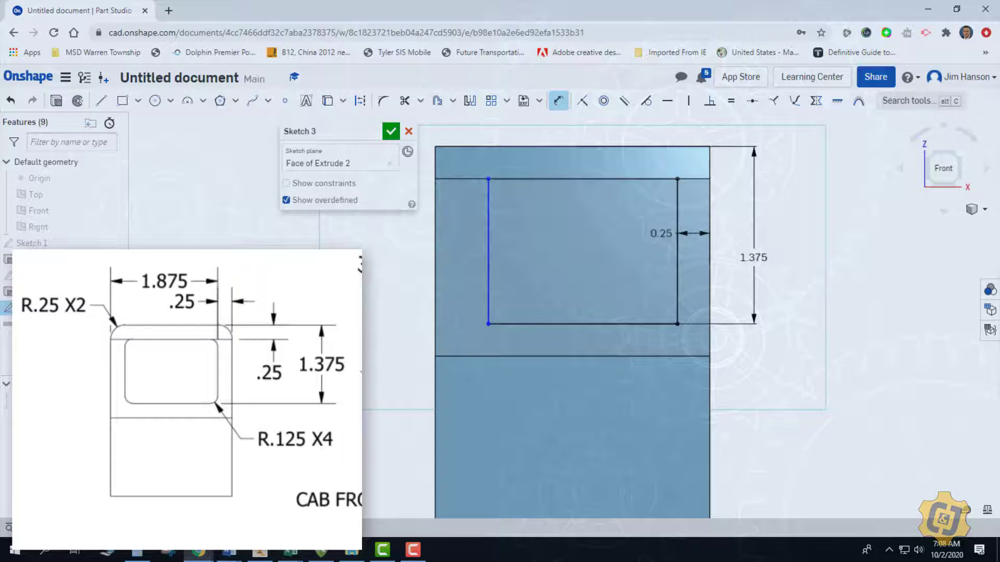
click(487, 265)
click(435, 266)
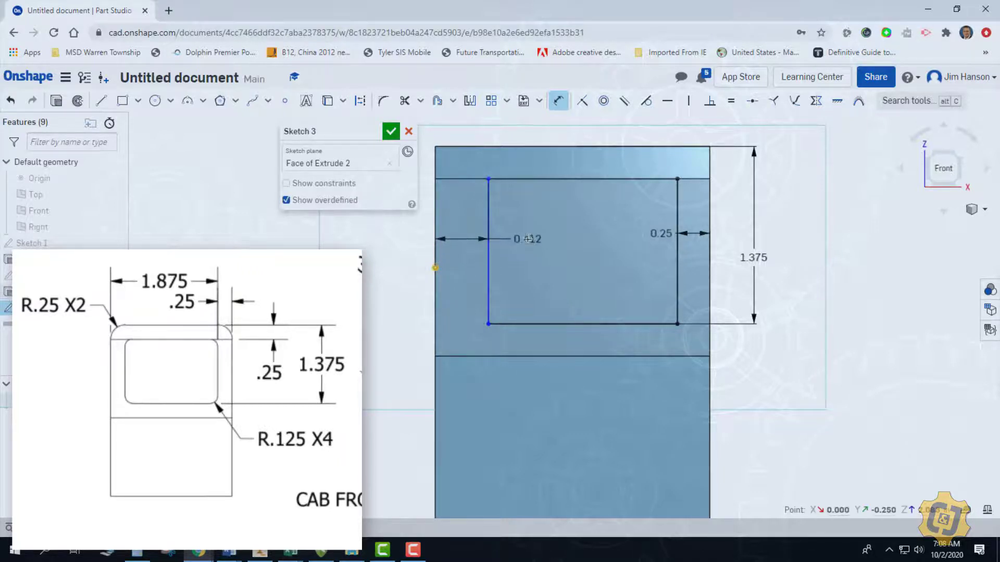
click(526, 238)
text(.25)
key(Return)
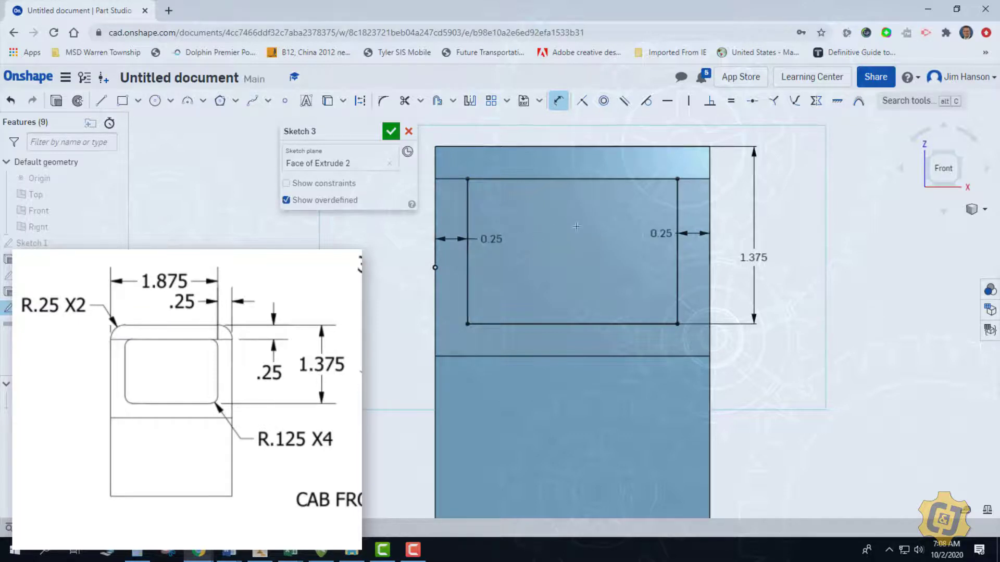
click(390, 131)
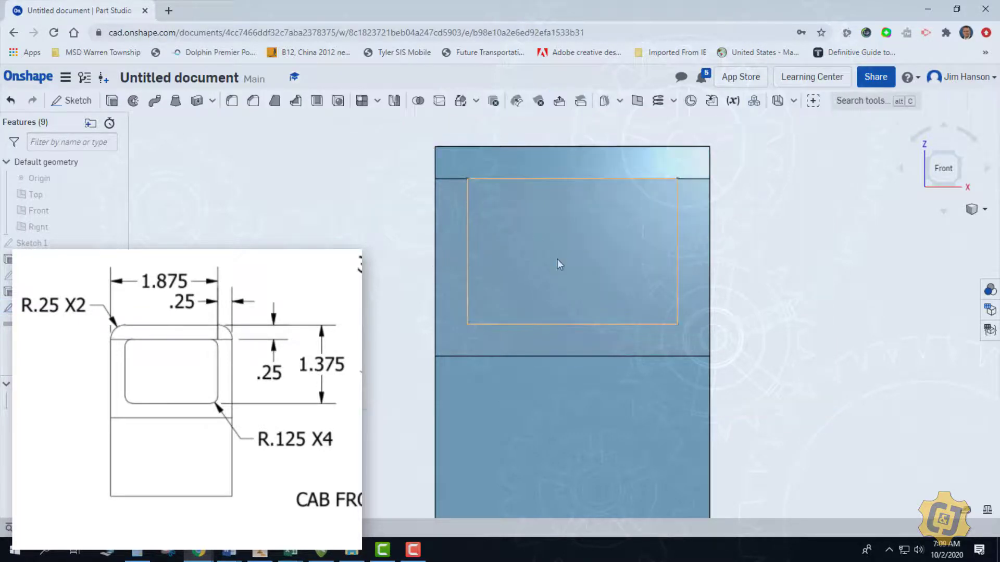
Extrude the Sketch 3 window as a Remove cut Through all.
right_drag(557, 258, 540, 260)
click(111, 101)
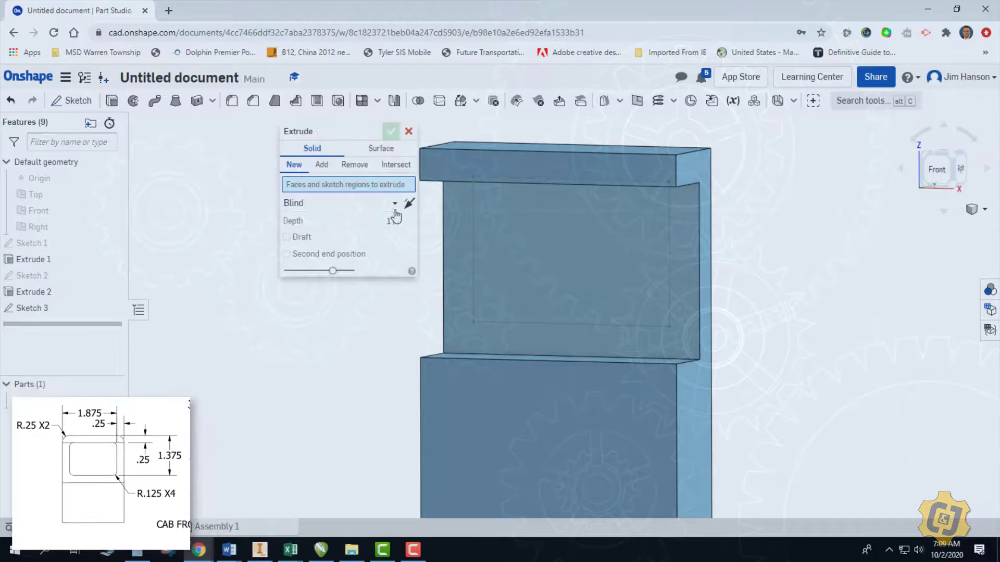
click(499, 241)
click(321, 164)
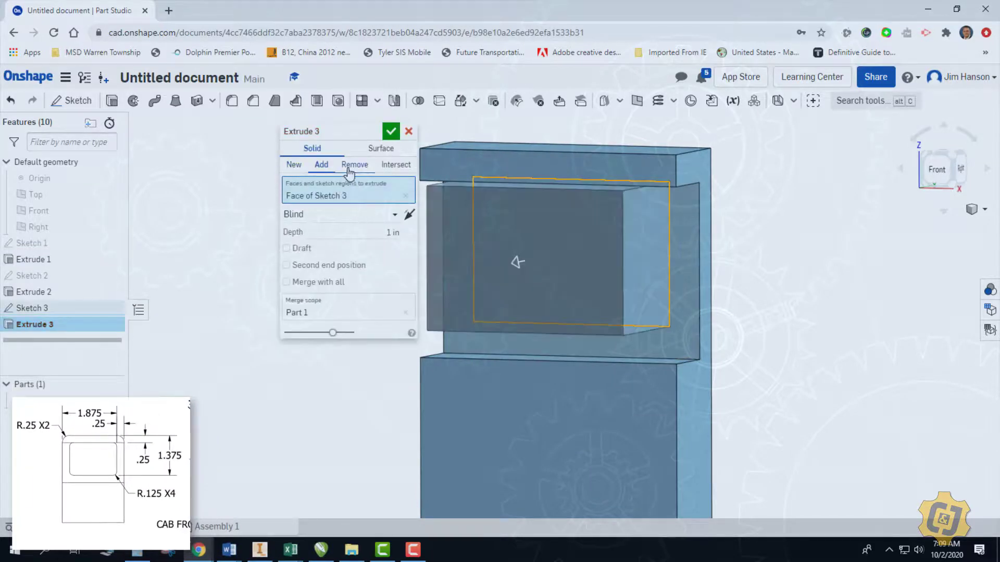
click(349, 165)
click(331, 215)
click(320, 332)
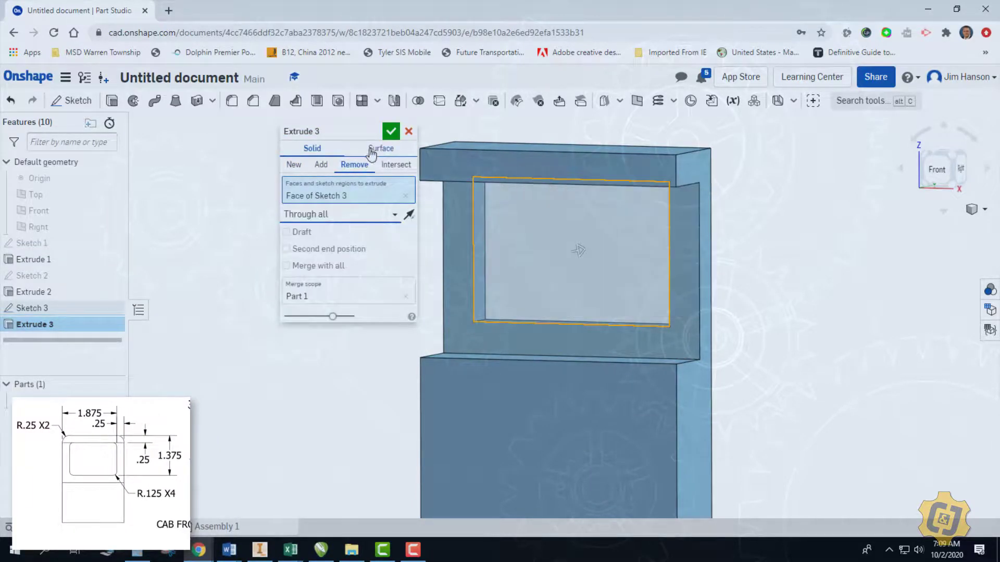
click(391, 131)
middle_drag(500, 212, 669, 223)
right_drag(669, 224, 609, 249)
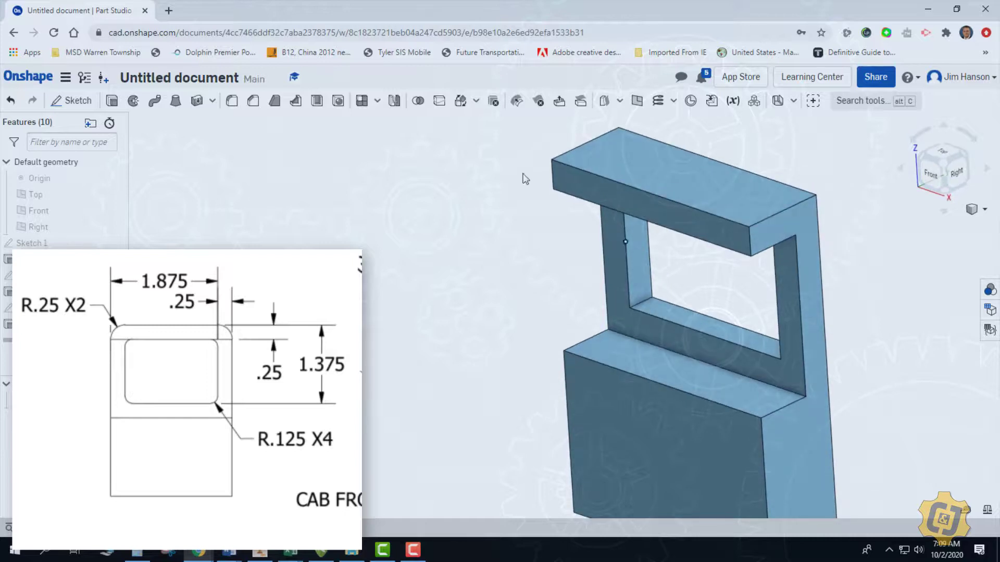
Fillet the top bar's left and right edges with a 0.25 in radius.
click(573, 146)
click(775, 214)
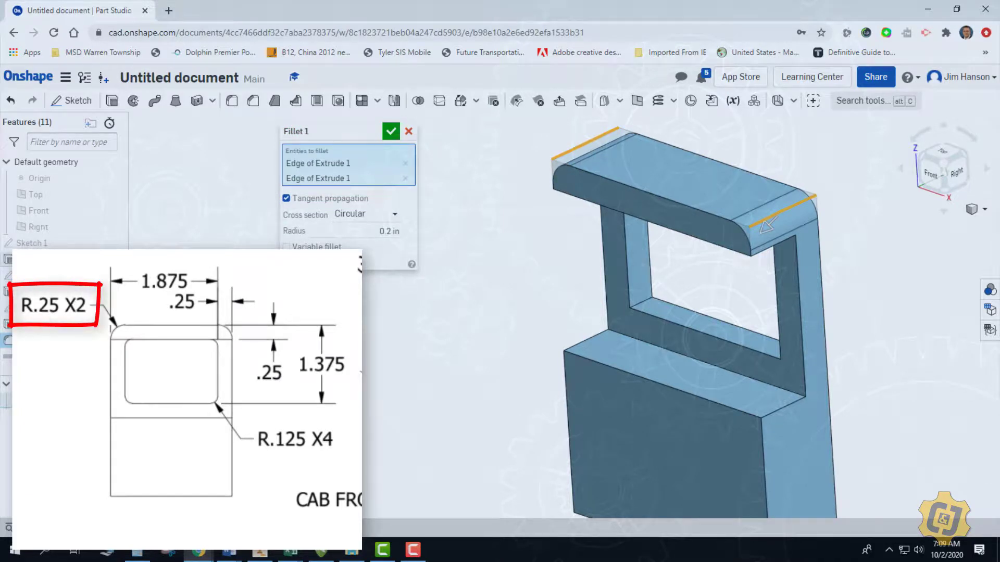
click(386, 229)
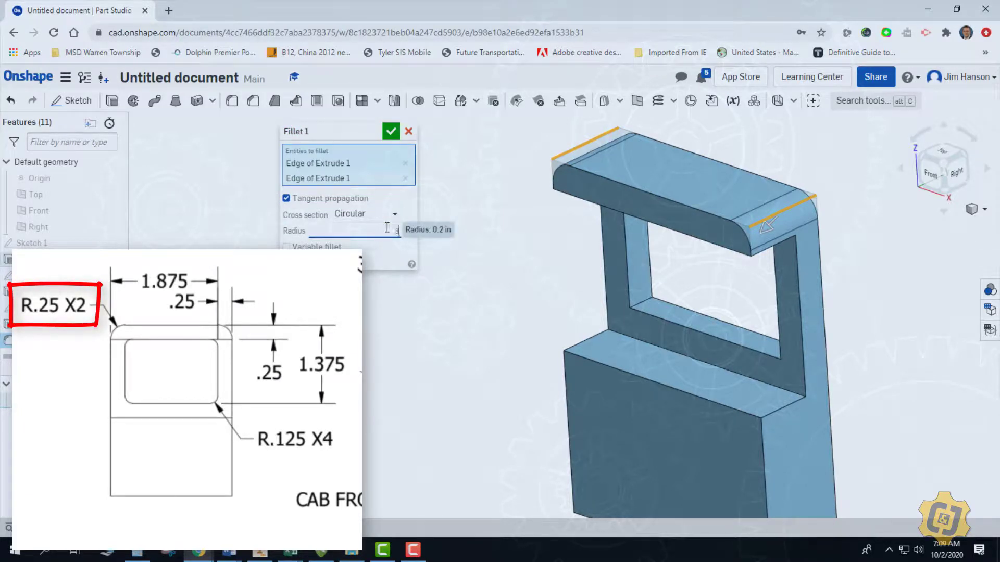
text(.25)
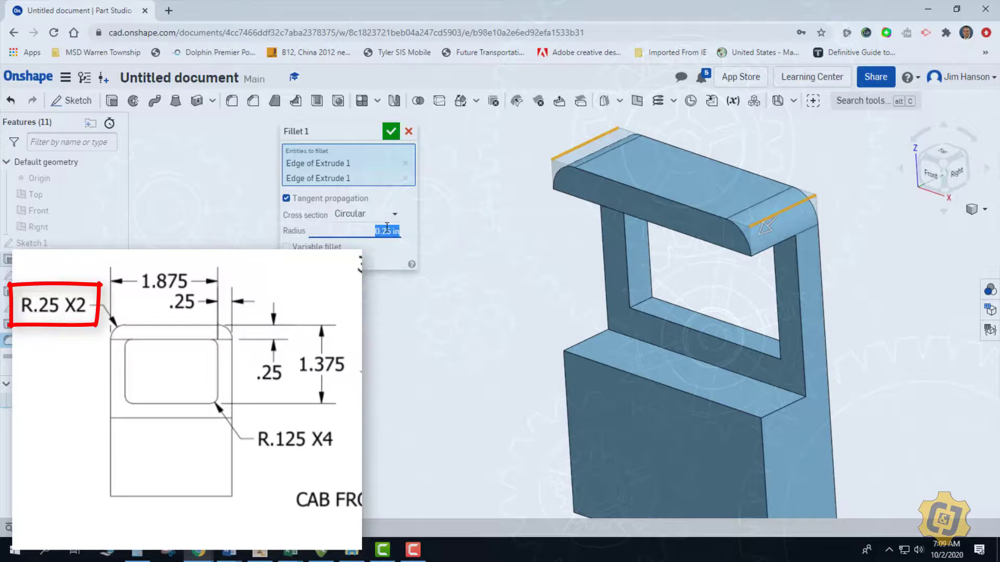
click(390, 132)
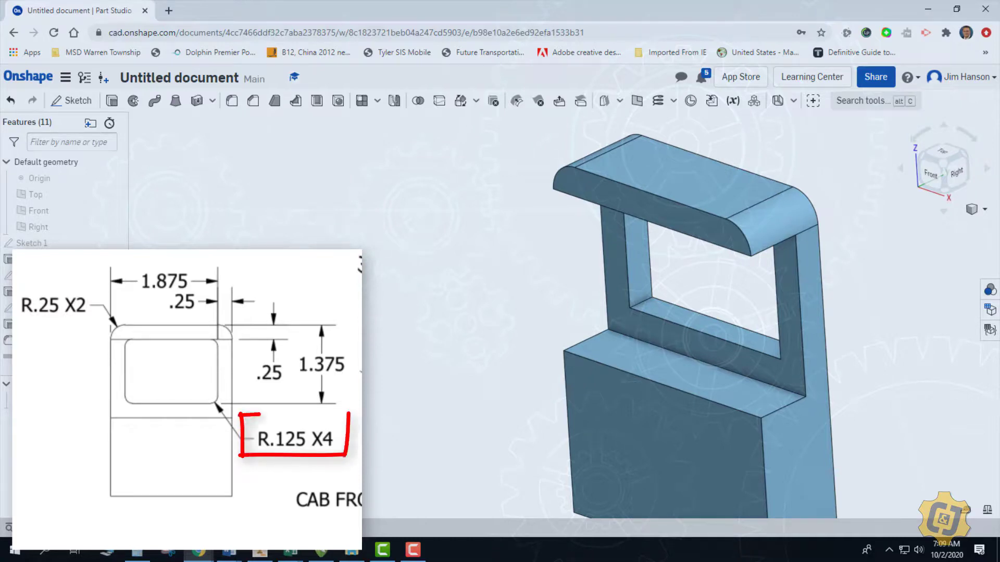
Fillet the window's four inner corner edges with a 0.125 in radius.
click(232, 102)
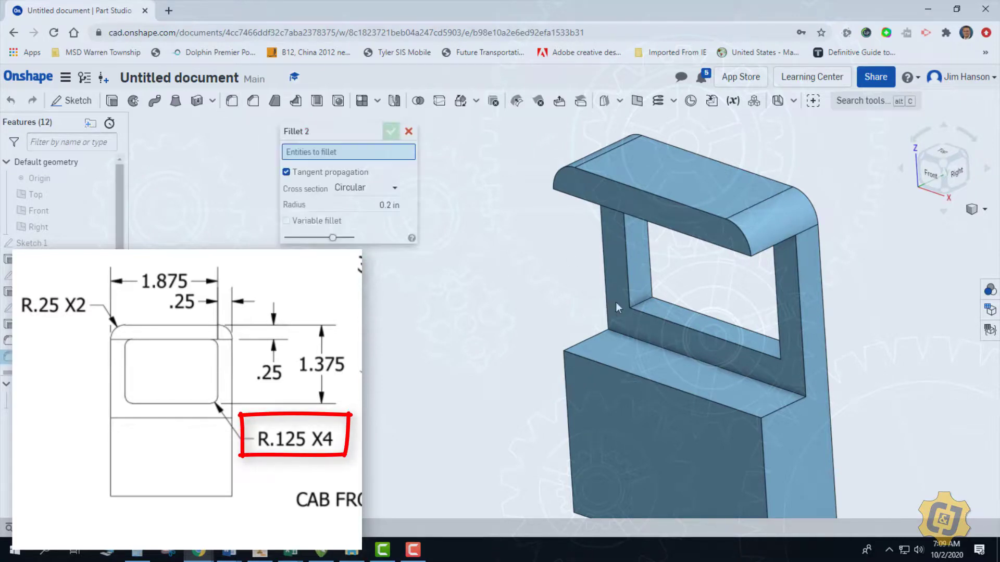
click(648, 296)
mouse_move(761, 330)
right_down()
mouse_move(798, 325)
mouse_move(770, 339)
right_up()
click(759, 360)
right_drag(746, 287, 706, 223)
click(781, 298)
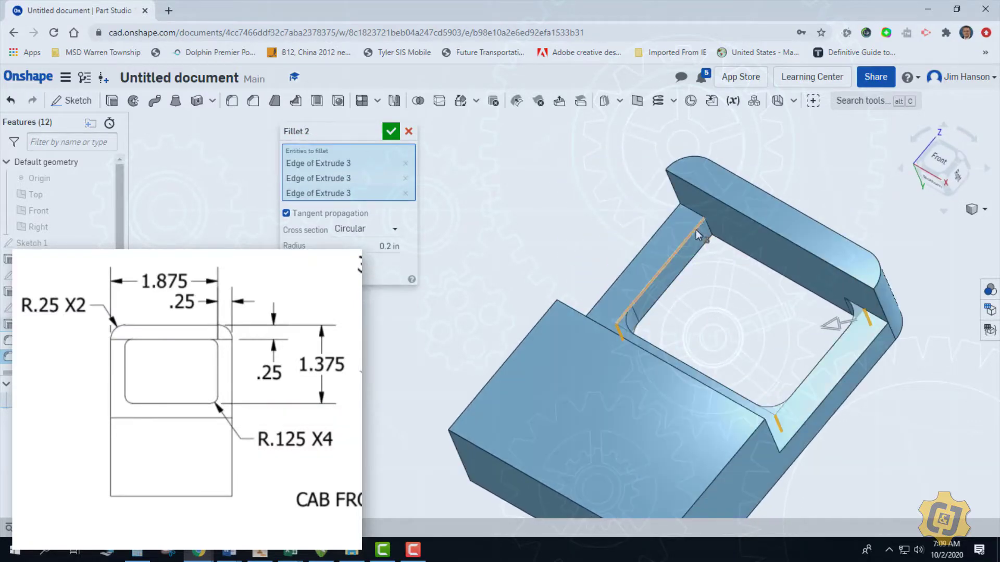
click(706, 223)
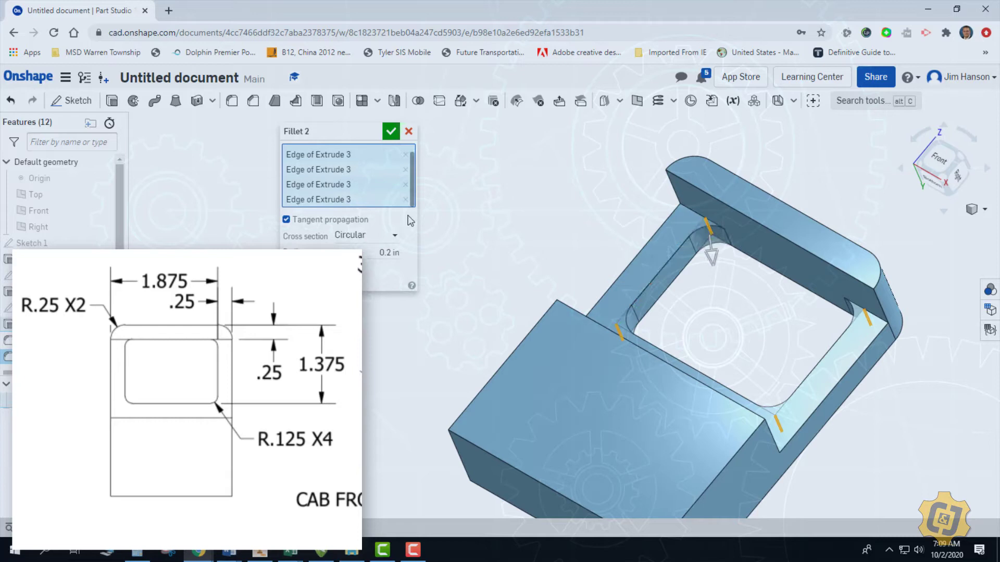
click(383, 253)
text(.125)
key(Return)
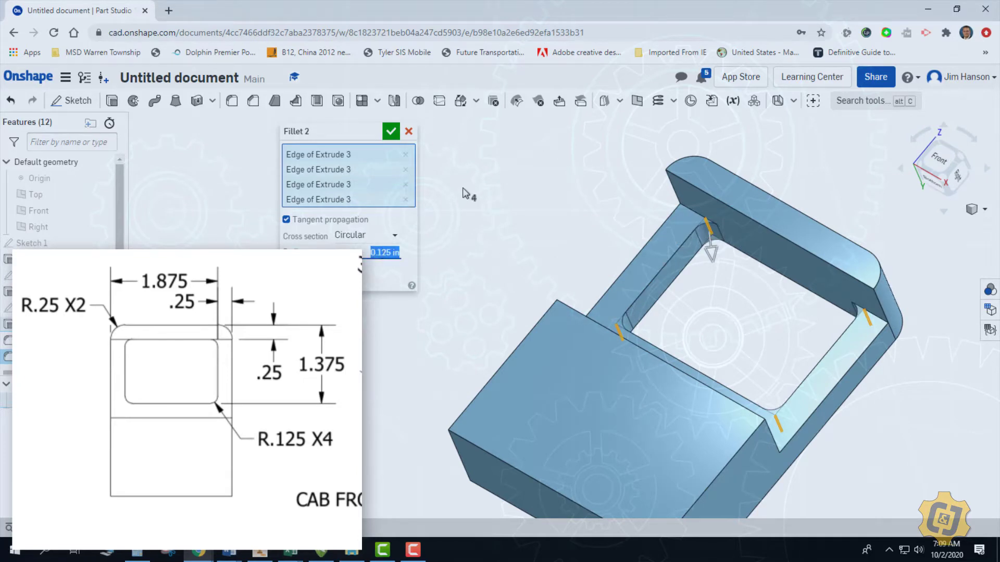
click(395, 136)
Switch to isometric and orbit to a near-front view of the finished cab front.
right_click(480, 201)
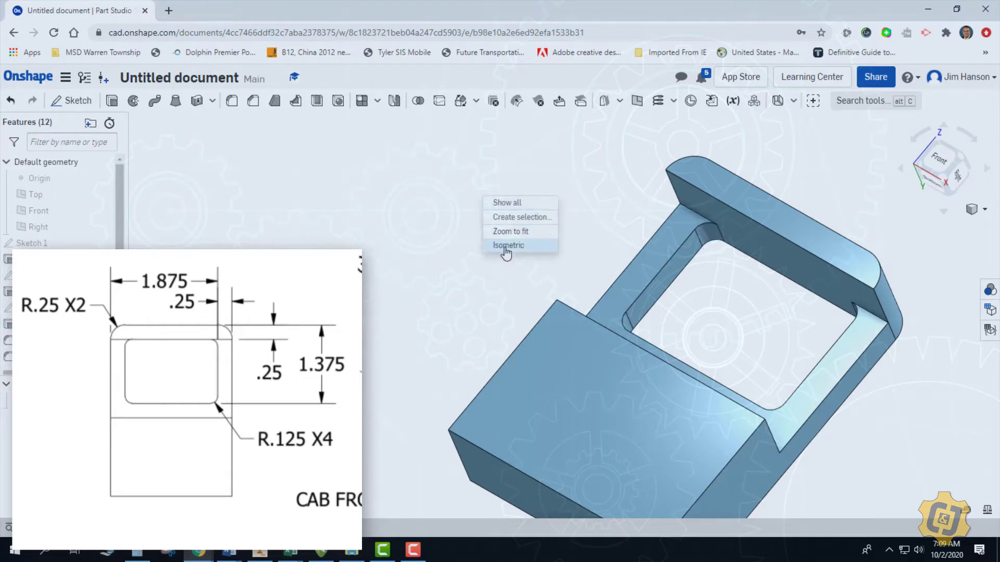
click(517, 262)
mouse_move(517, 262)
right_down()
mouse_move(726, 244)
mouse_move(745, 223)
mouse_move(728, 247)
mouse_move(708, 245)
right_up()
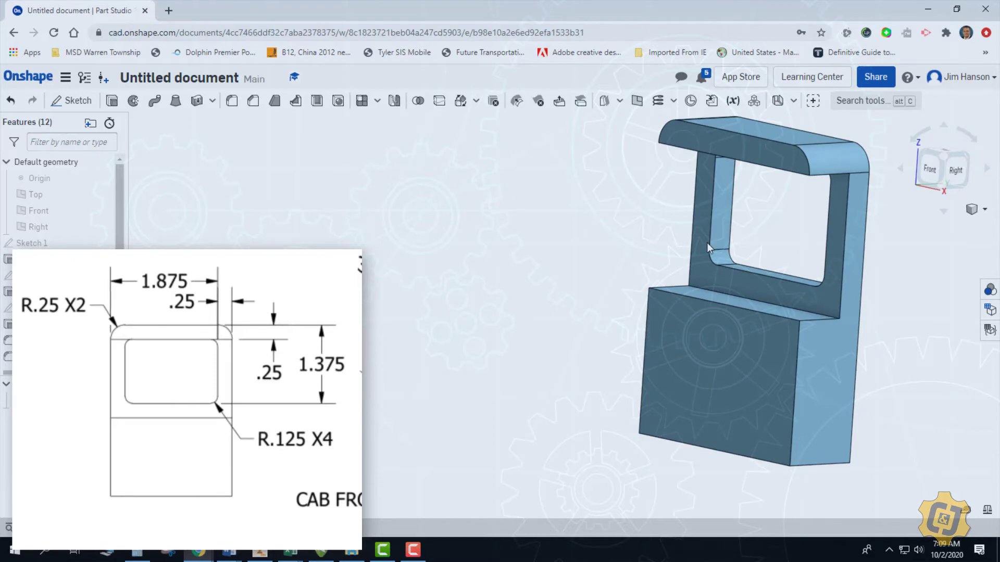